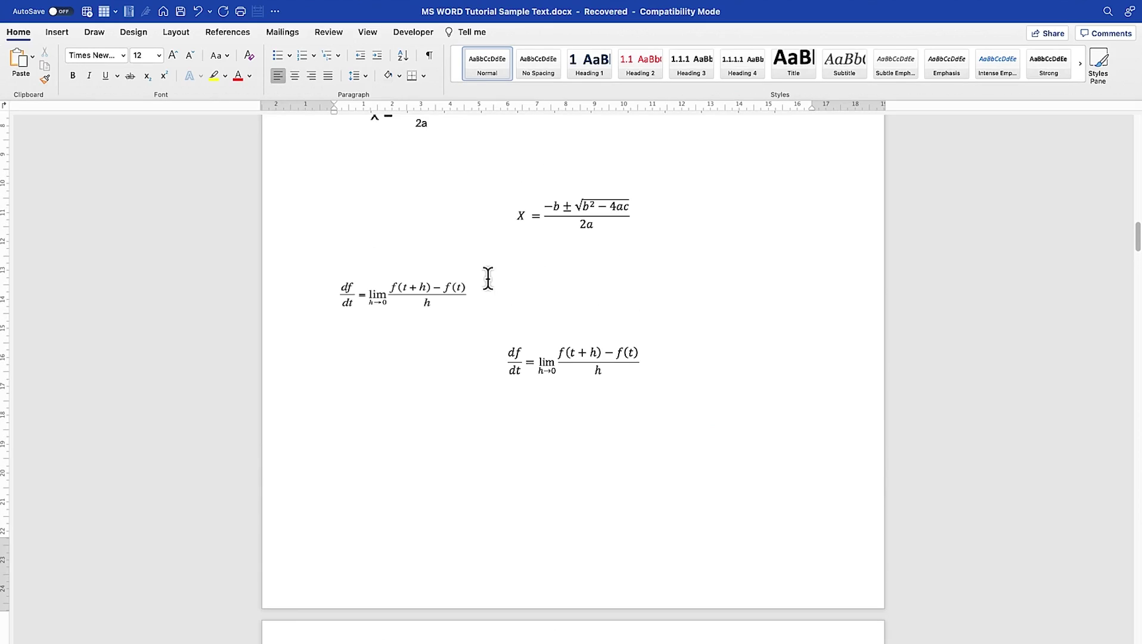
pyautogui.scroll(5, 488, 277)
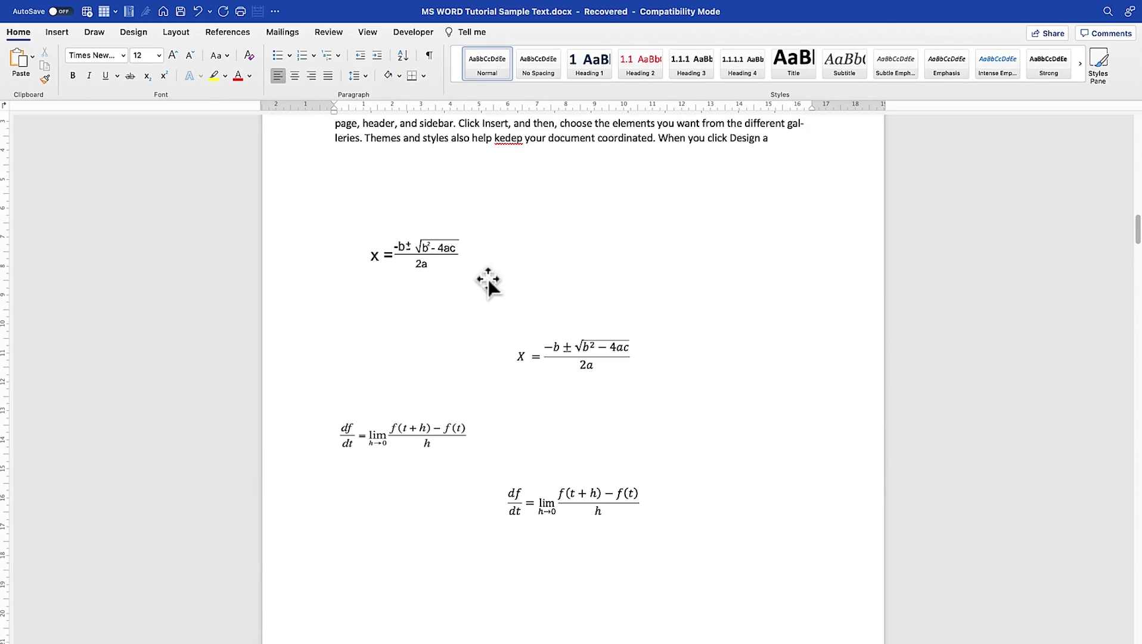
pyautogui.scroll(-4, 488, 280)
pyautogui.scroll(-3, 488, 278)
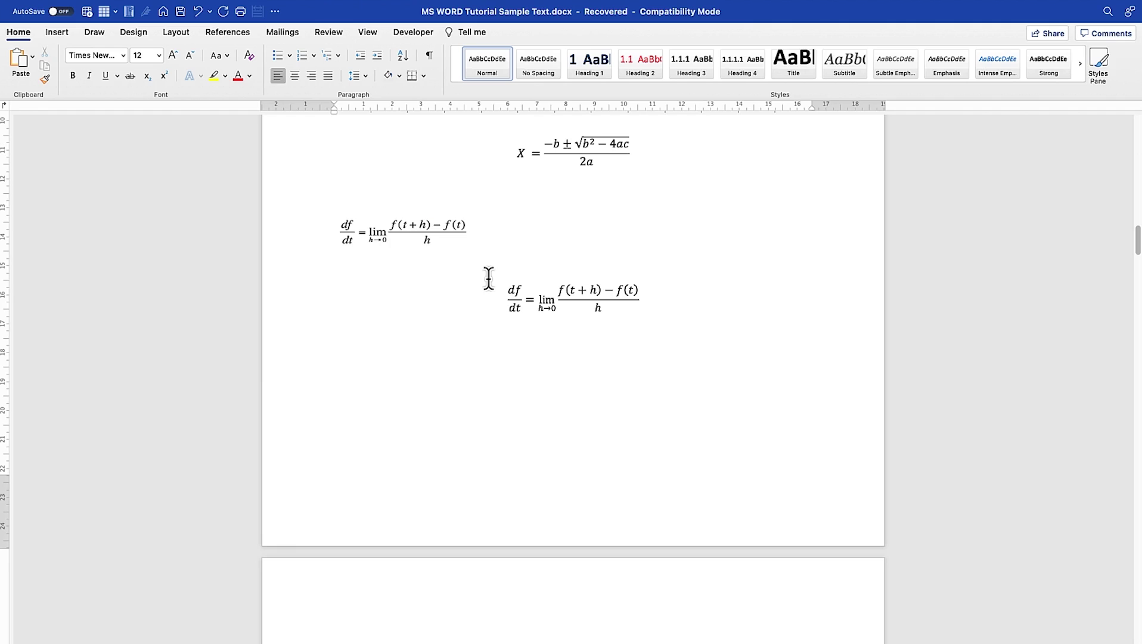
pyautogui.press('super+z')
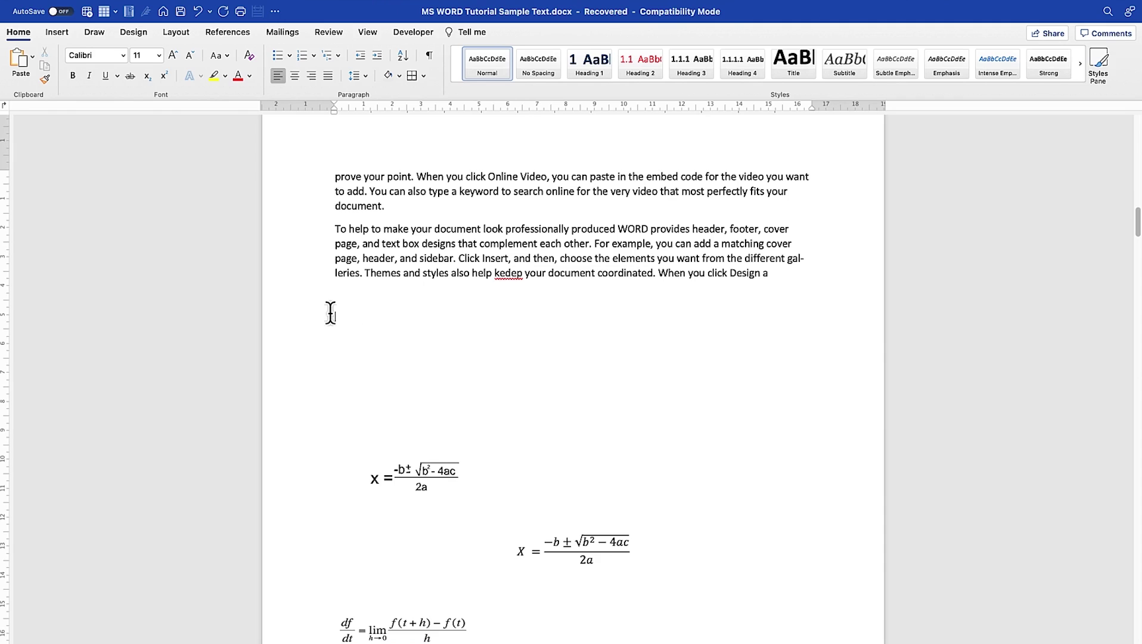
# Step: Insert a table with three columns and one row on the blank line below the last text paragraph
pyautogui.click(58, 33)
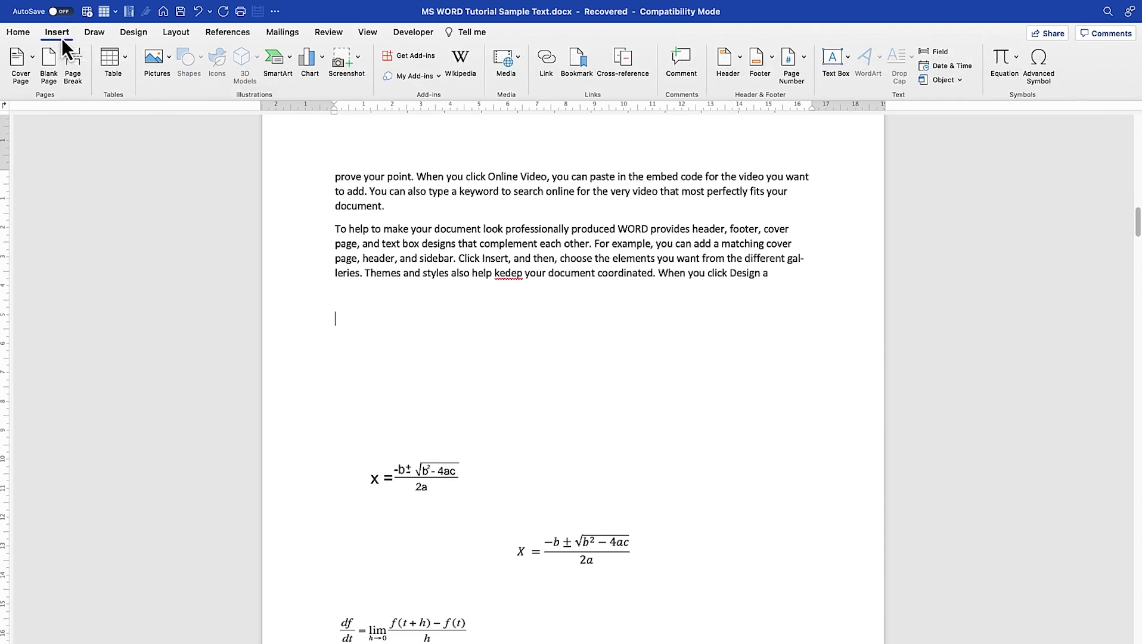
pyautogui.click(126, 62)
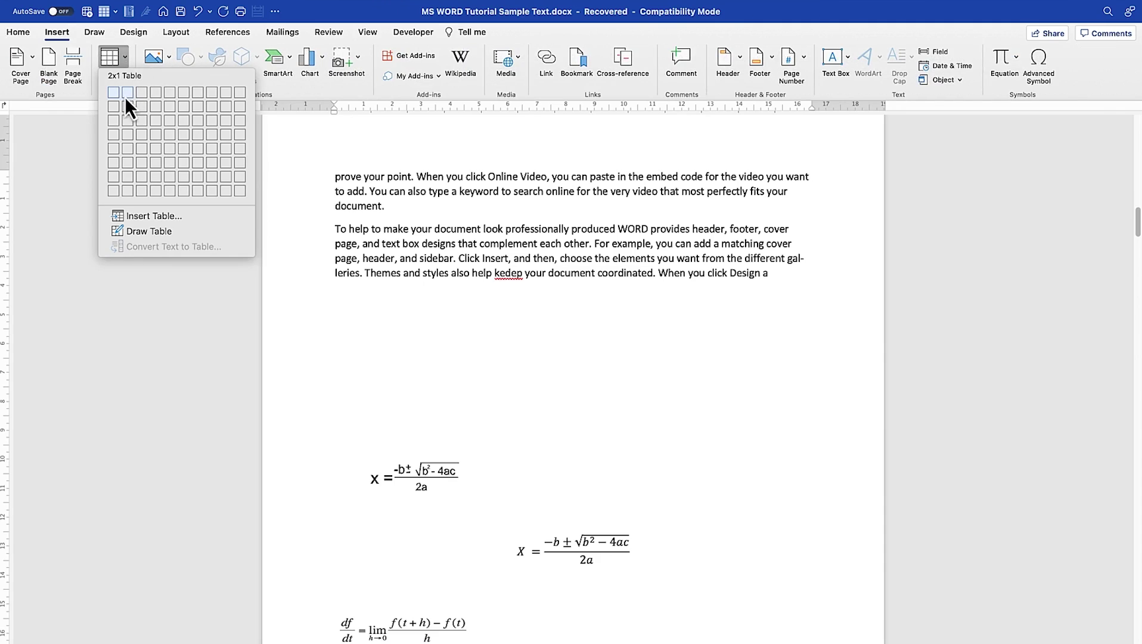
pyautogui.click(140, 97)
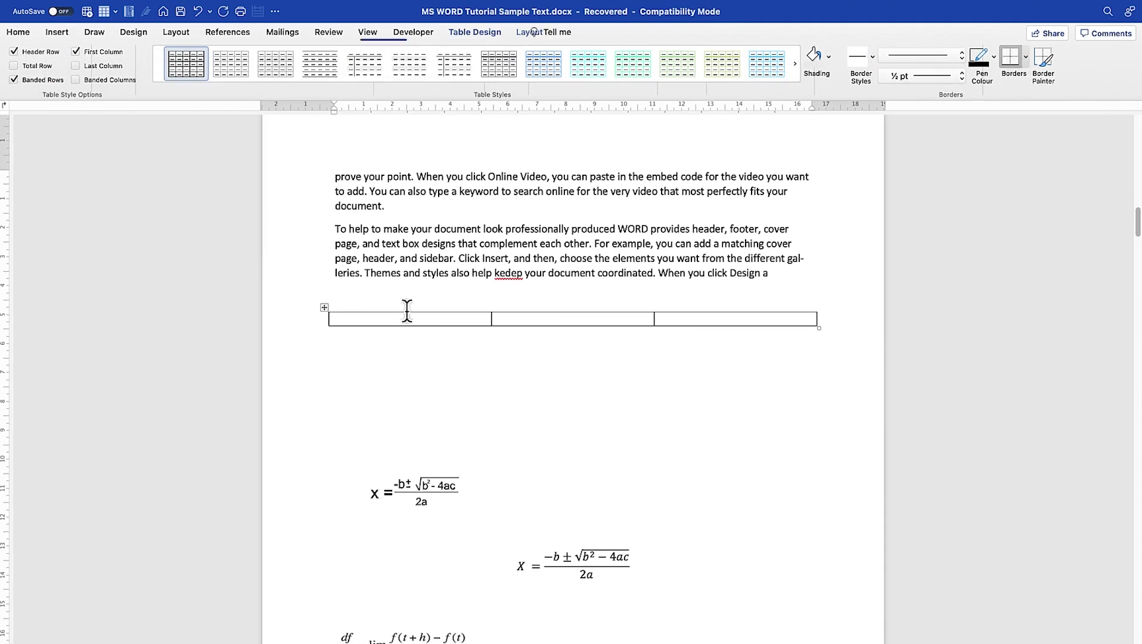
# Step: Narrow the first and third table columns so that the middle column takes up most of the width
pyautogui.moveTo(653, 320); pyautogui.dragTo(760, 322)
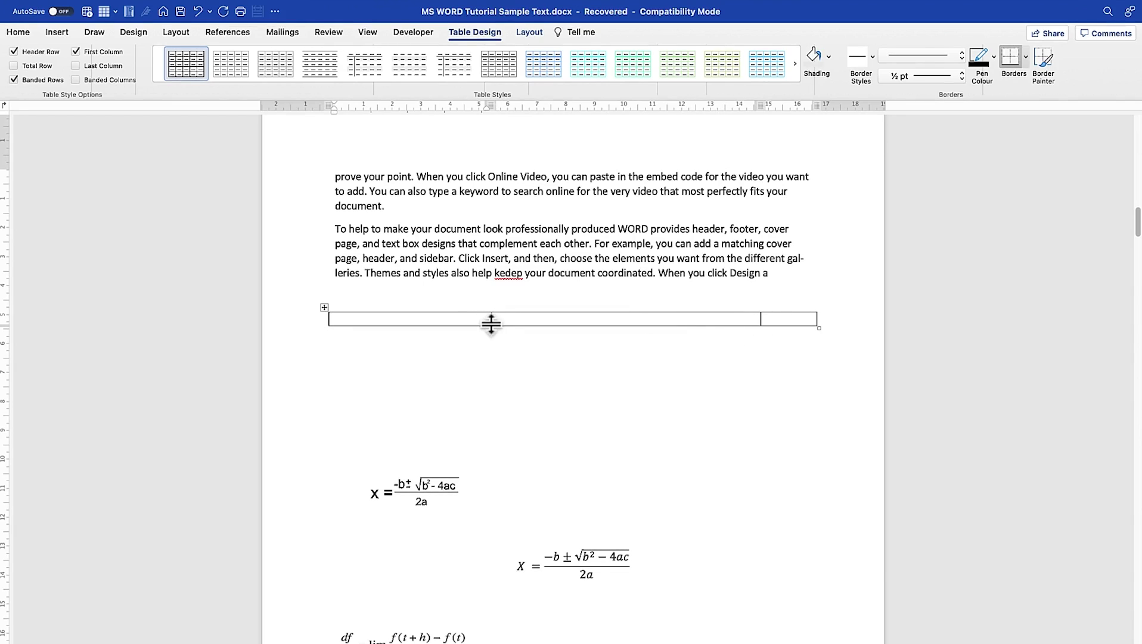
pyautogui.click(491, 322)
pyautogui.moveTo(491, 322); pyautogui.dragTo(393, 322)
# Step: Enter "...()" in the third cell and place the cursor between the parentheses
pyautogui.click(769, 322)
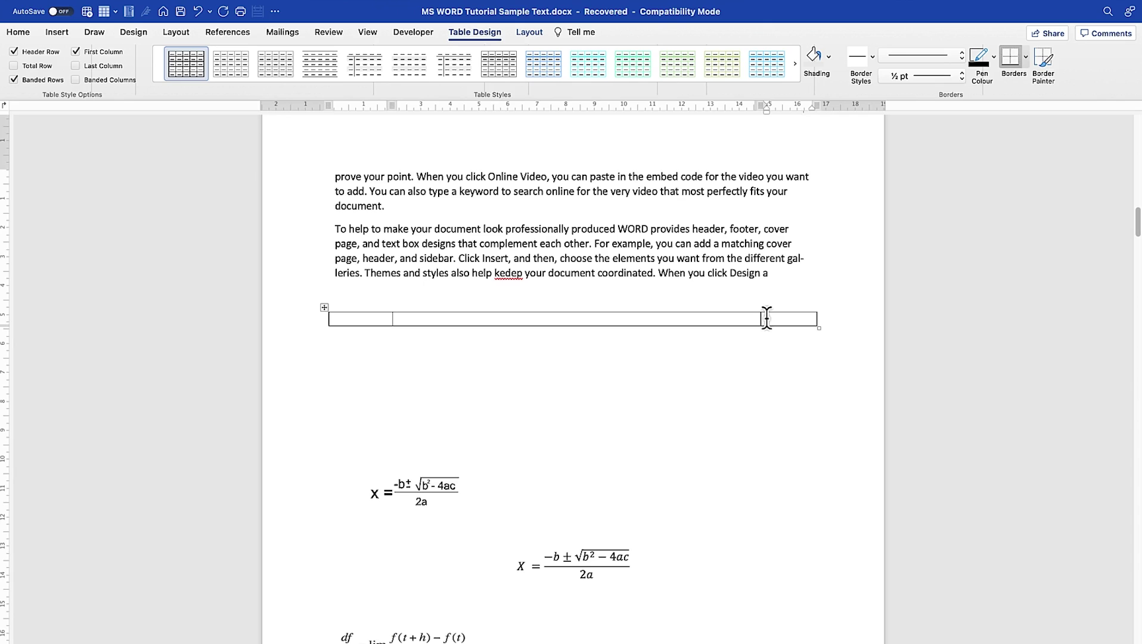
pyautogui.write('...()')
pyautogui.moveTo(778, 319)
pyautogui.scroll(-2, 779, 323)
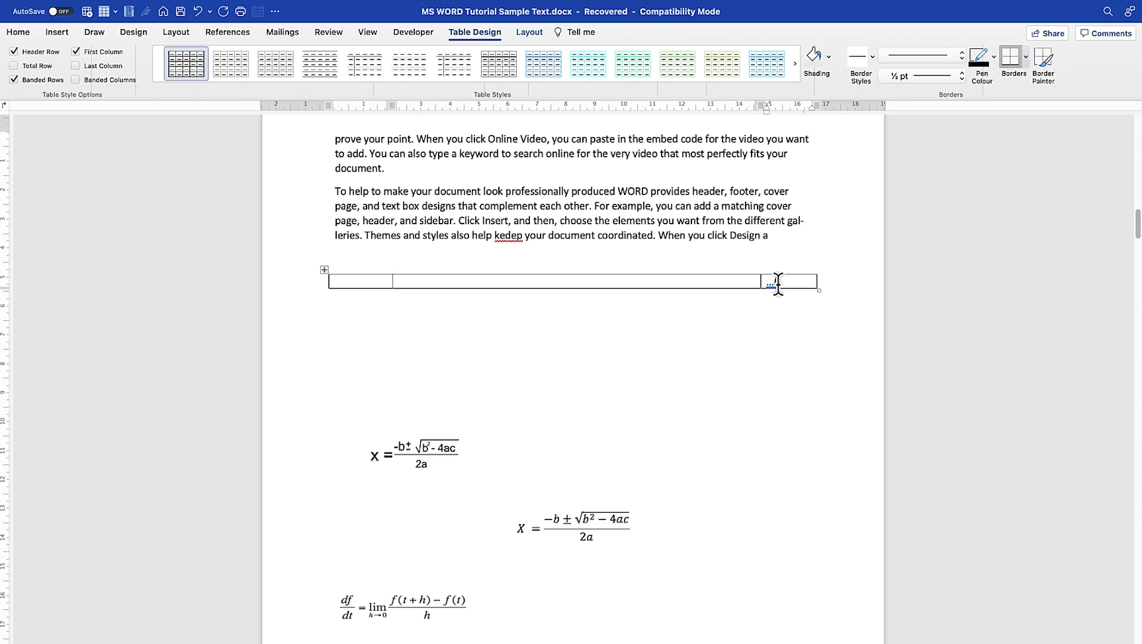
# Step: Insert a Seq field with the identifier "Eqnn" between the parentheses to number the equation automatically
pyautogui.click(55, 32)
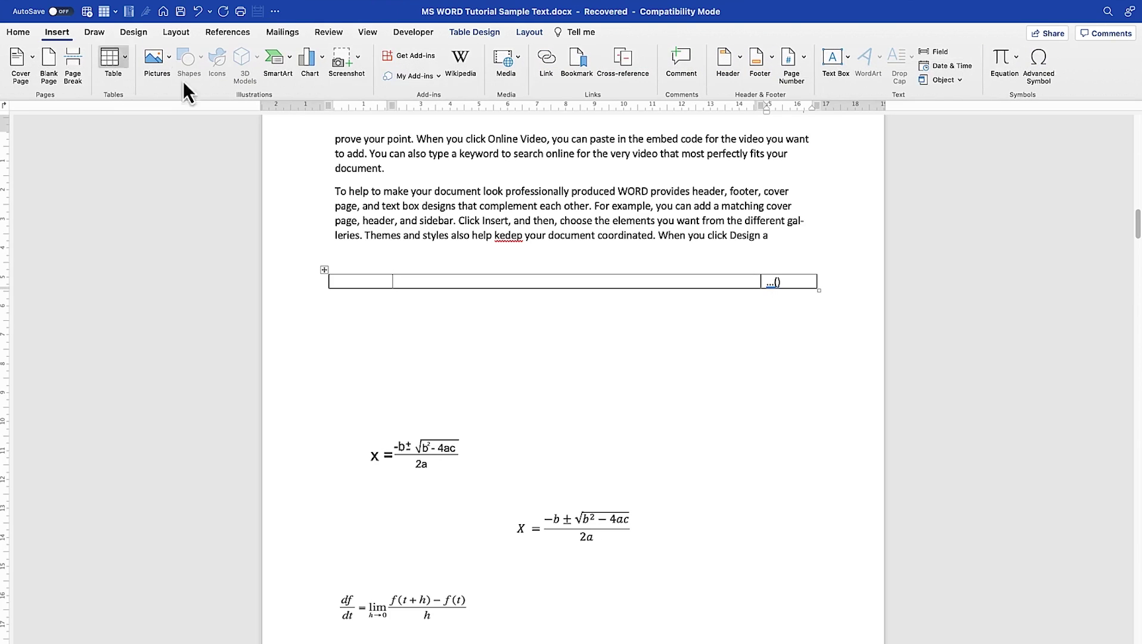
pyautogui.click(938, 52)
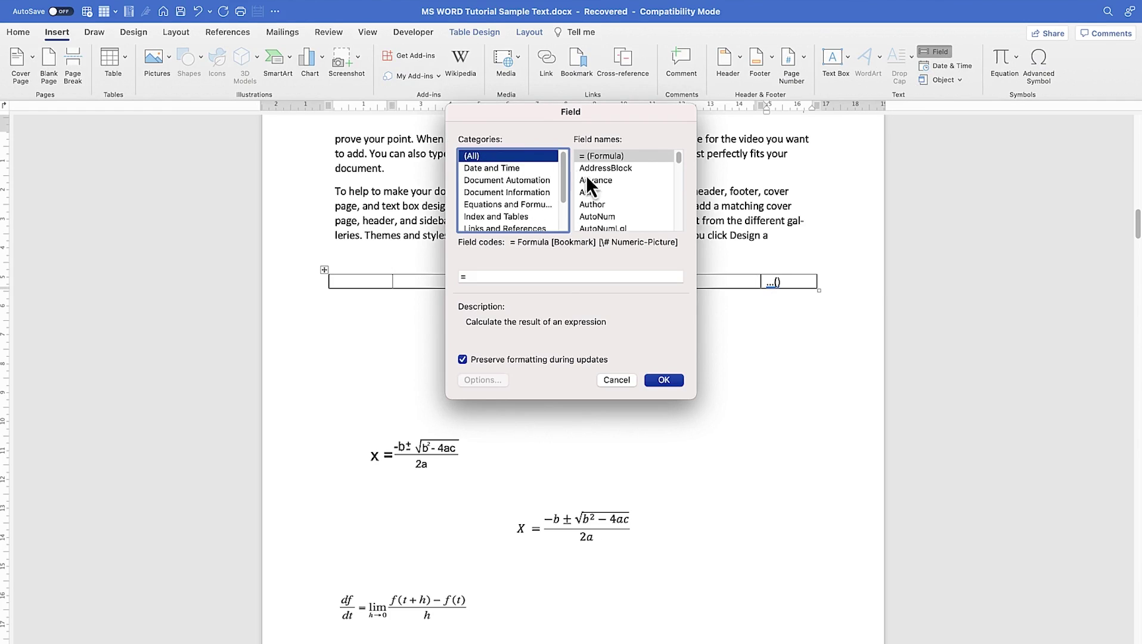
pyautogui.moveTo(679, 158); pyautogui.dragTo(678, 212)
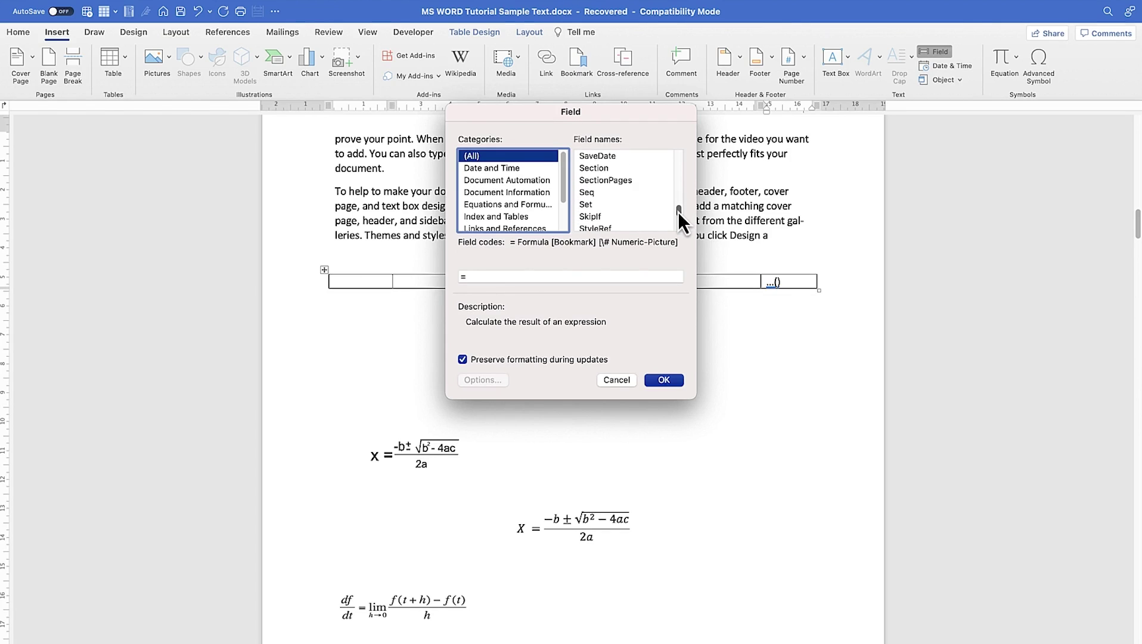
pyautogui.click(589, 197)
pyautogui.click(528, 277)
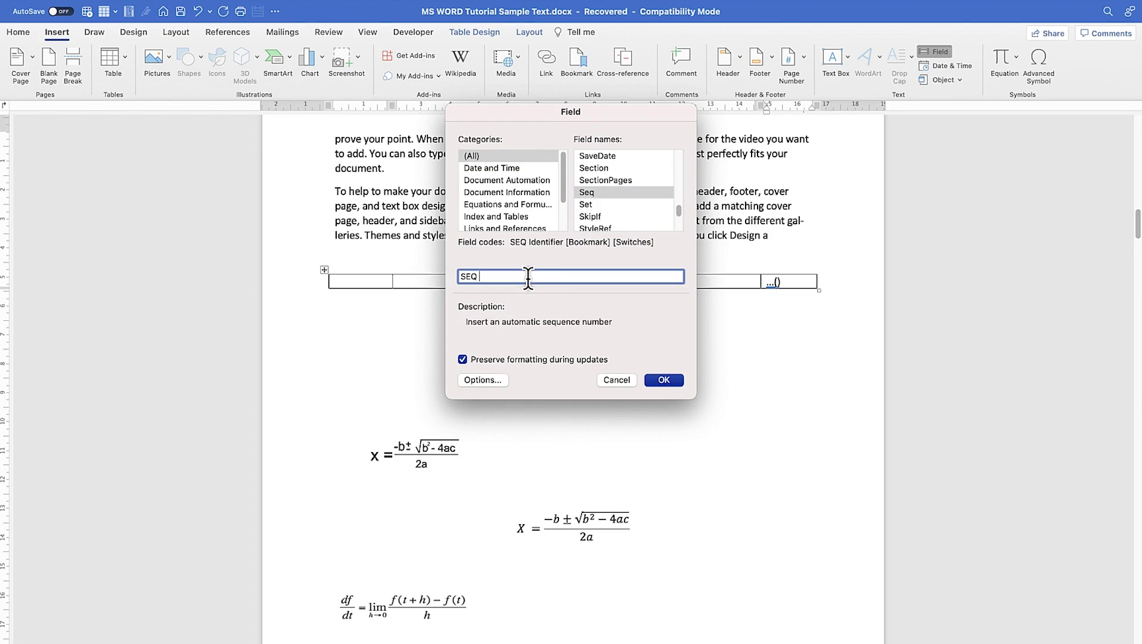
pyautogui.write('Eqnn')
pyautogui.click(657, 382)
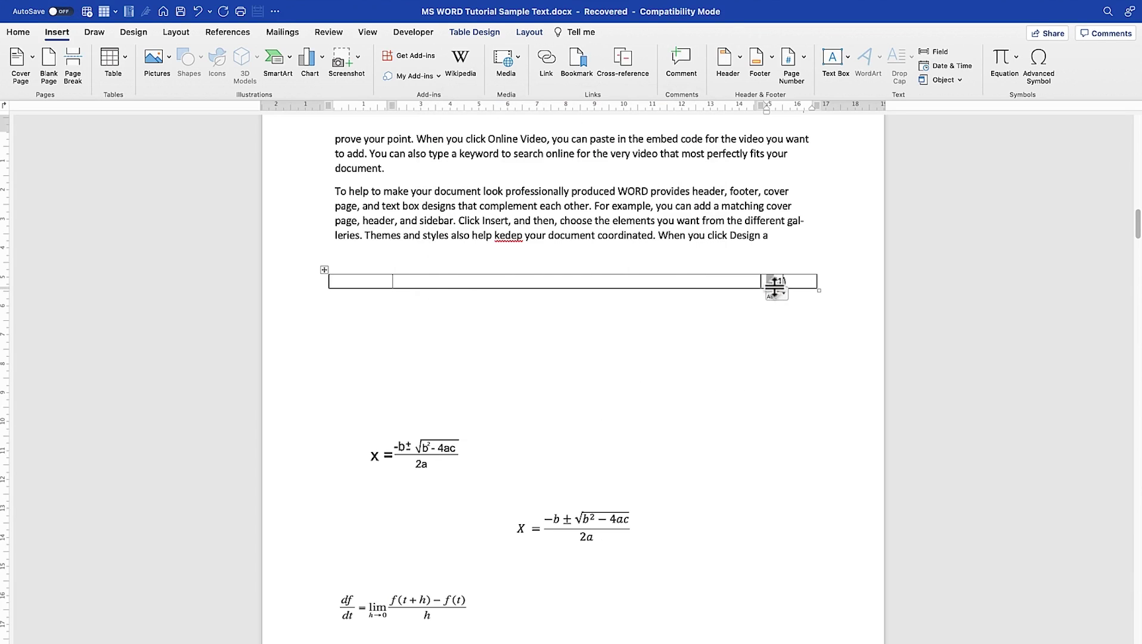
# Step: Insert a new equation placeholder in the middle cell and save the whole table to the equation gallery as "Equation table"
pyautogui.click(548, 284)
pyautogui.click(1003, 54)
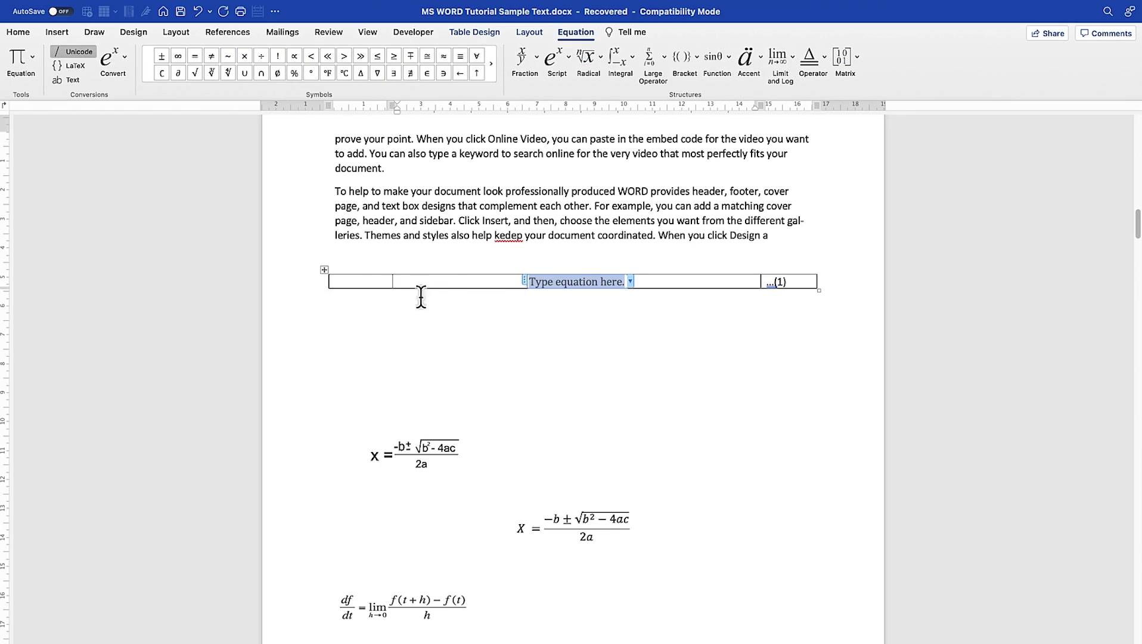
pyautogui.click(320, 279)
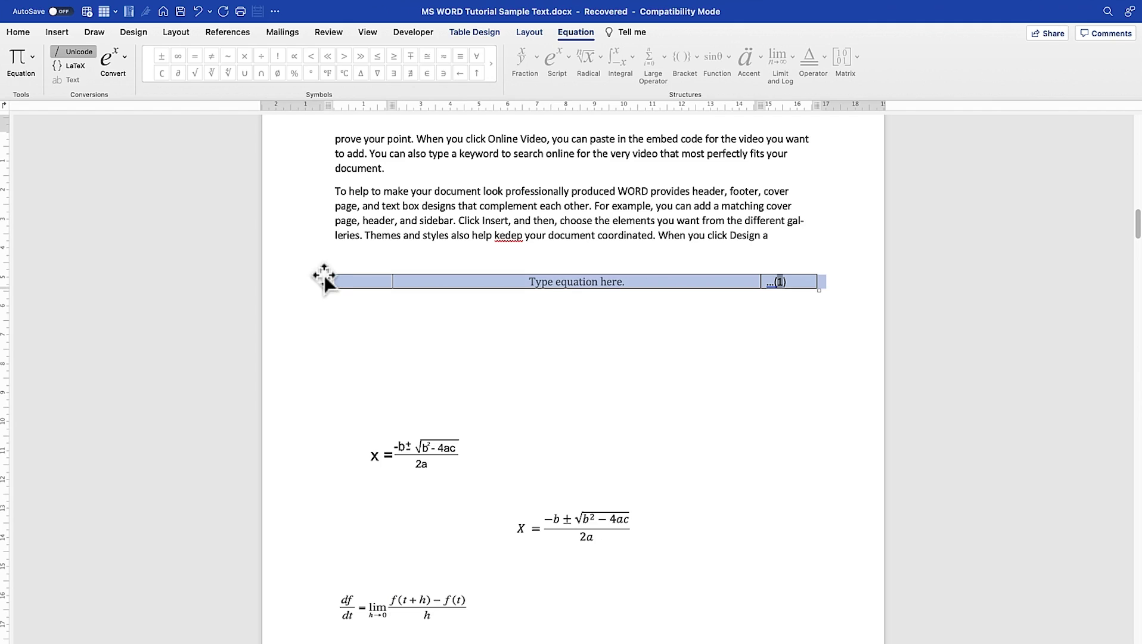
pyautogui.click(56, 35)
pyautogui.click(1016, 58)
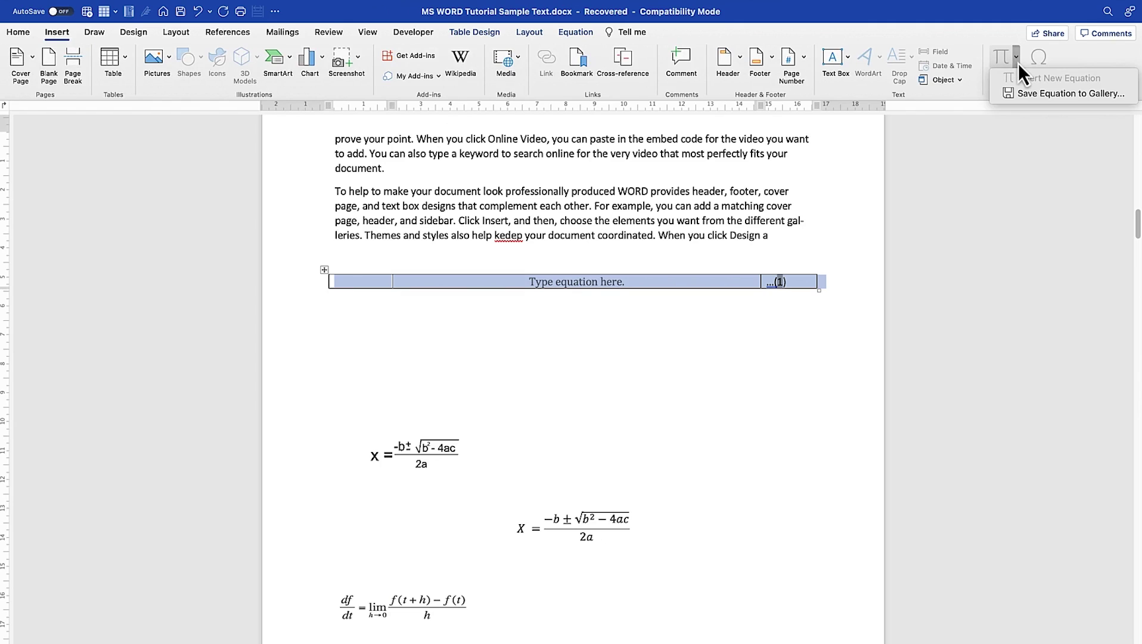
pyautogui.click(1056, 95)
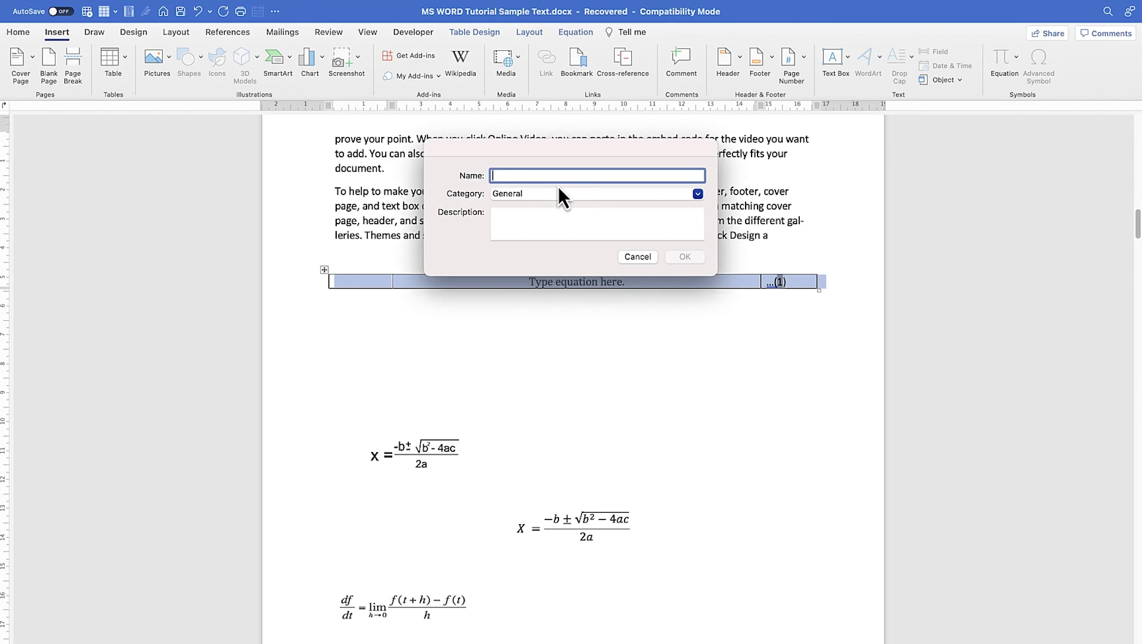
pyautogui.write('Equation table')
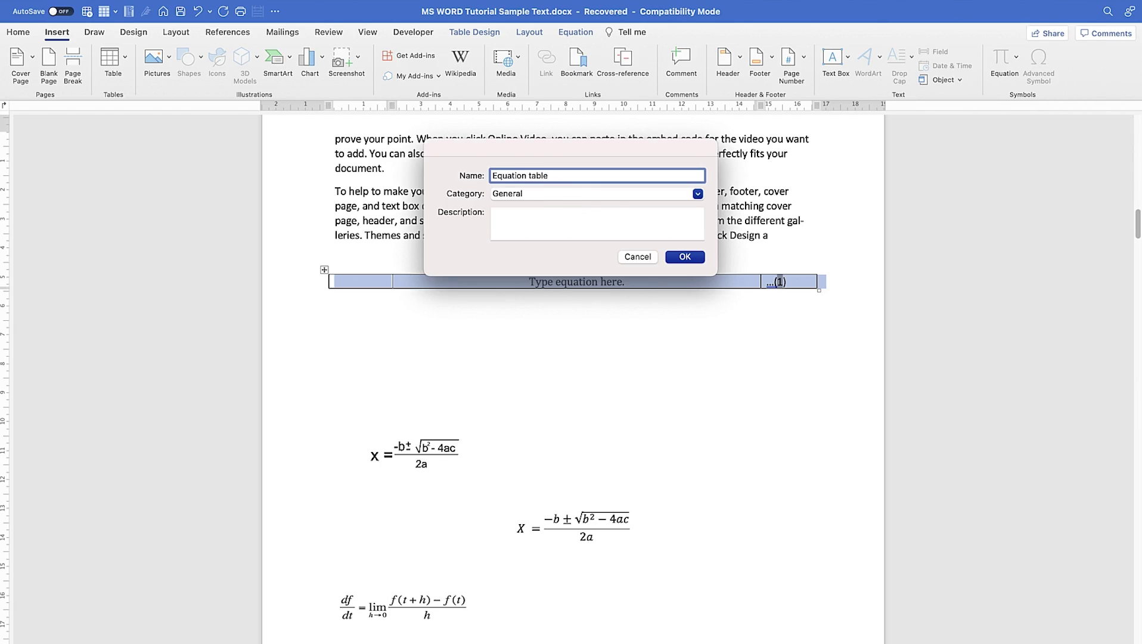
pyautogui.click(695, 257)
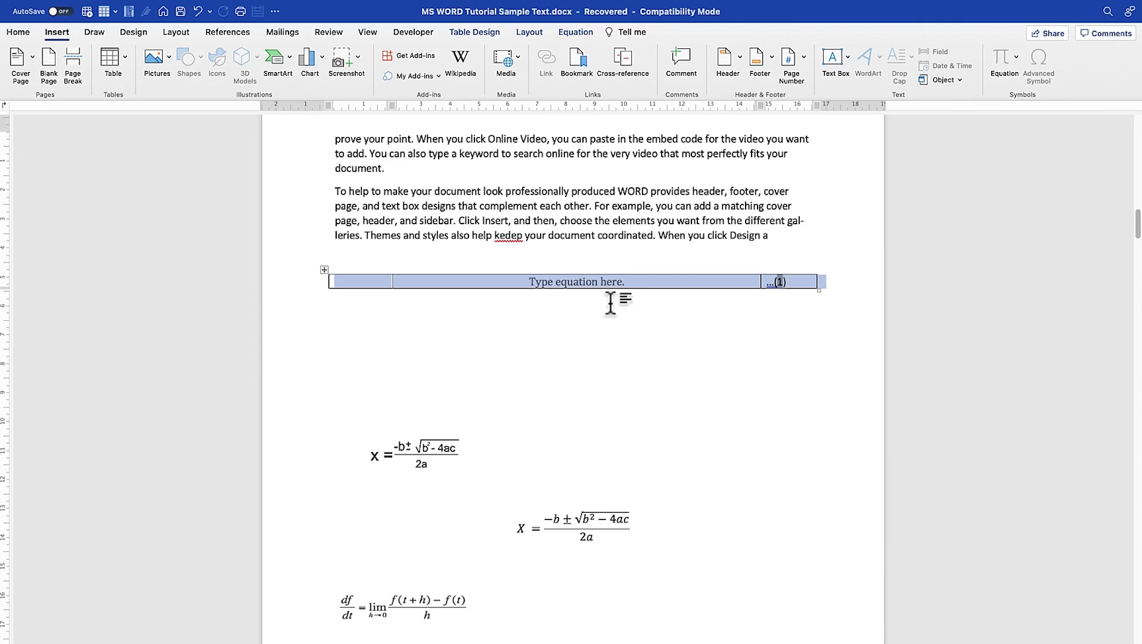
# Step: Copy the centred quadratic formula from further down the page into the equation placeholder of the table's middle cell
pyautogui.moveTo(661, 539); pyautogui.dragTo(492, 517)
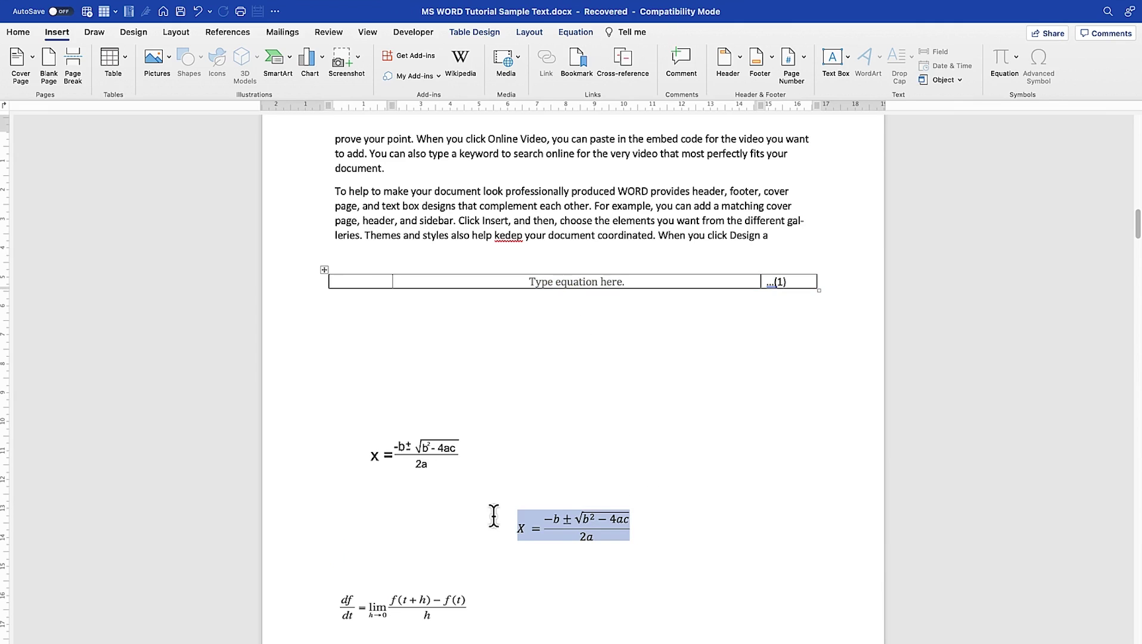
pyautogui.click(577, 280)
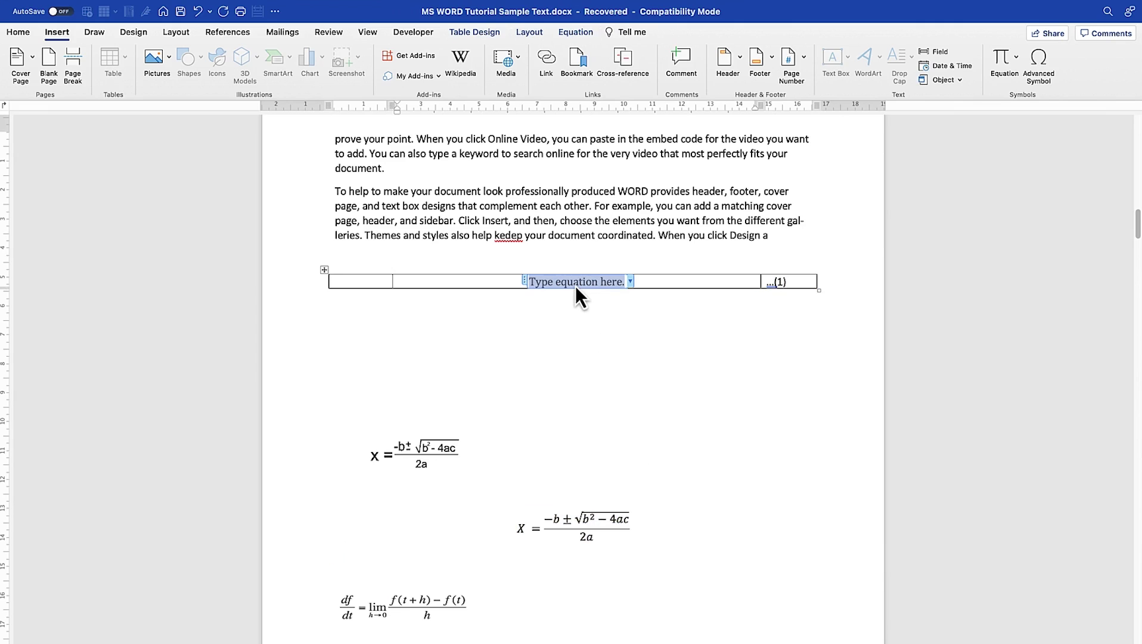
pyautogui.press('super+v')
pyautogui.click(445, 400)
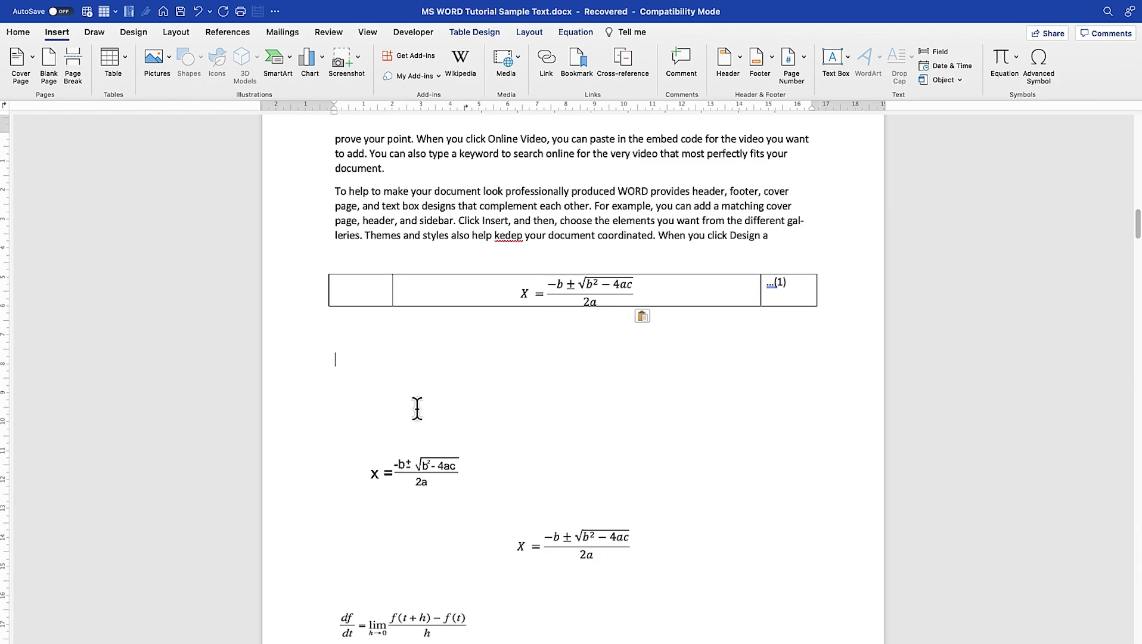
# Step: Remove all borders from the table containing the quadratic formula by applying No Border
pyautogui.moveTo(323, 268)
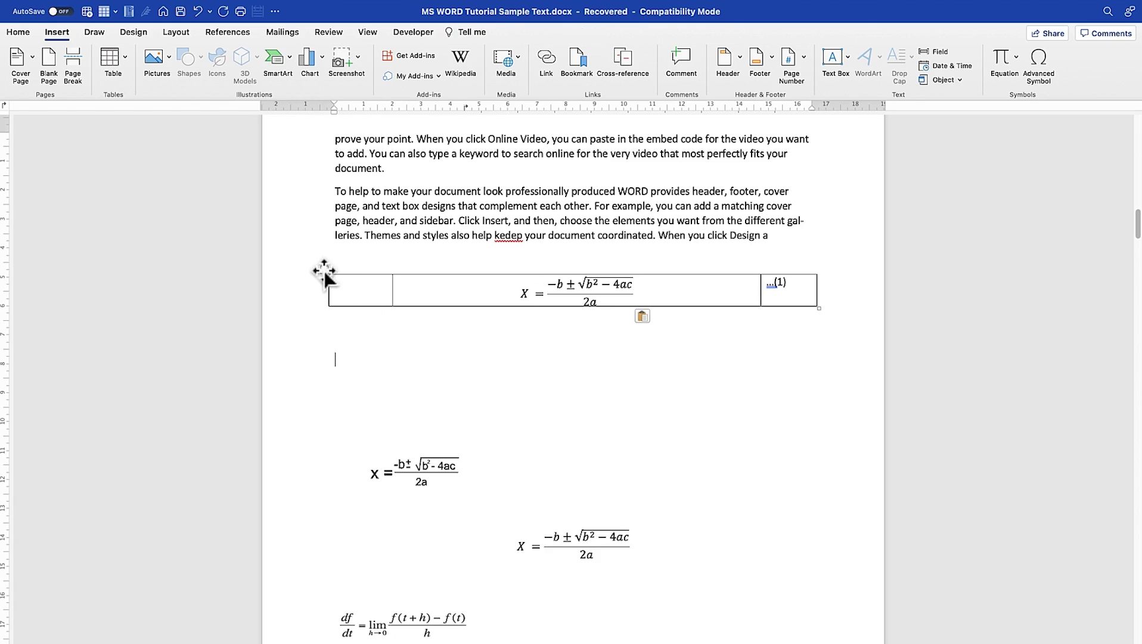
pyautogui.click(323, 268)
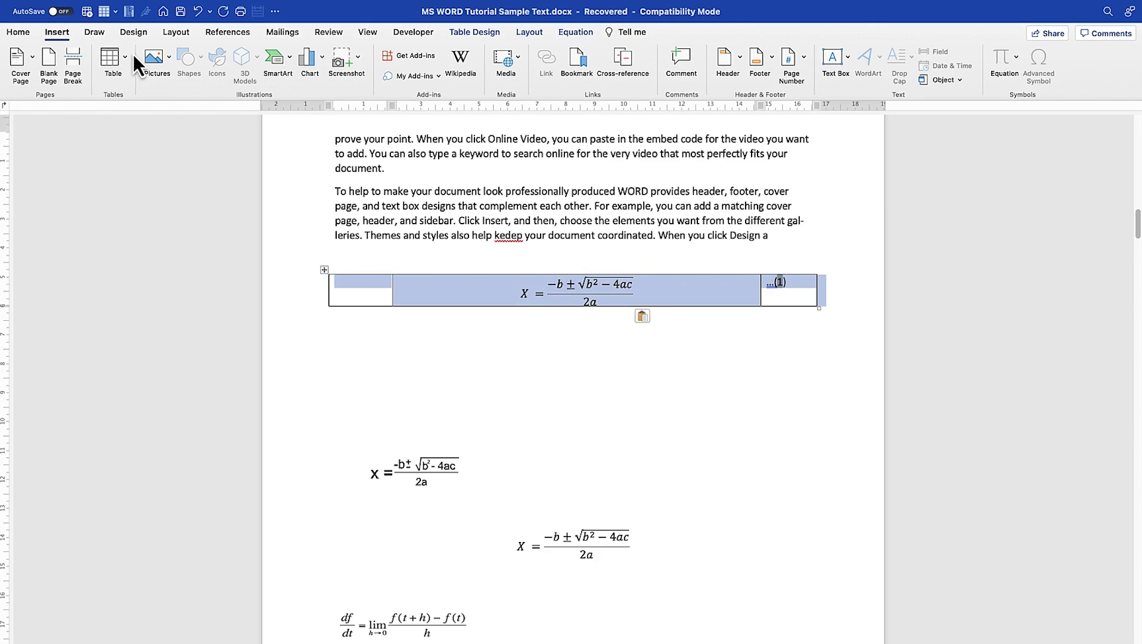
pyautogui.click(31, 34)
pyautogui.click(423, 77)
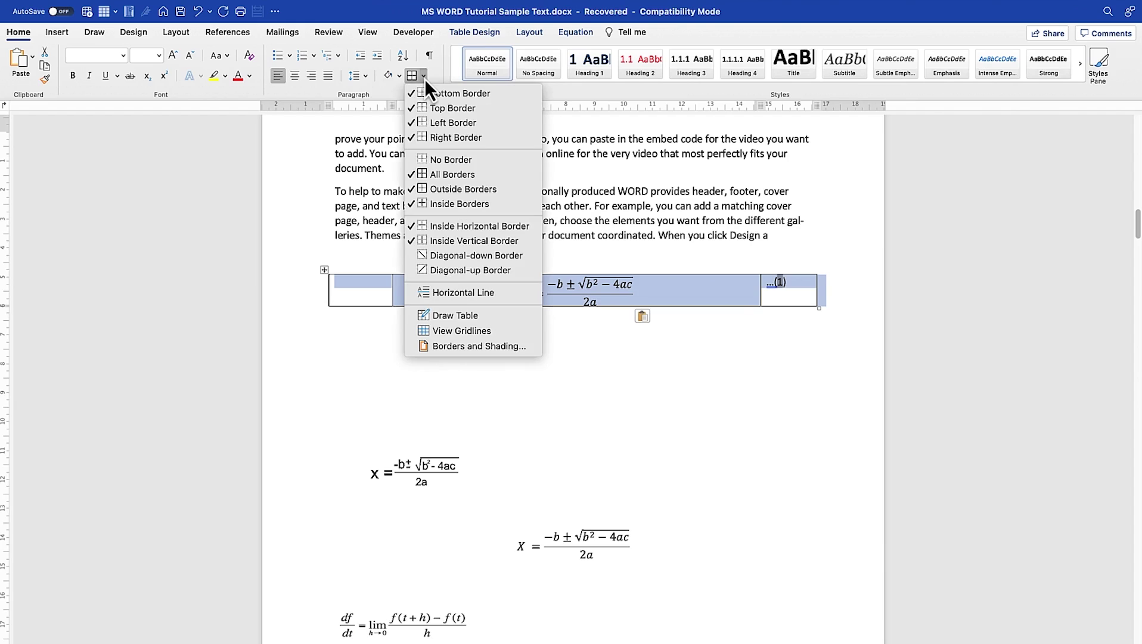
pyautogui.click(451, 160)
pyautogui.click(465, 374)
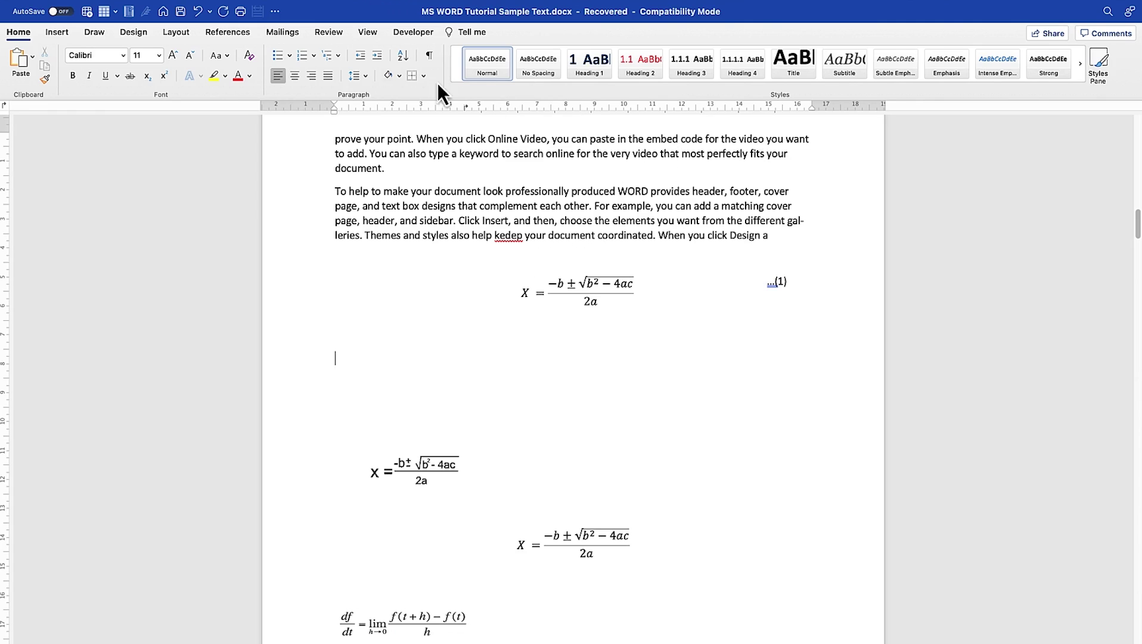
# Step: Insert the saved "Equation table" from the equation gallery on the blank line below the first numbered equation
pyautogui.click(57, 32)
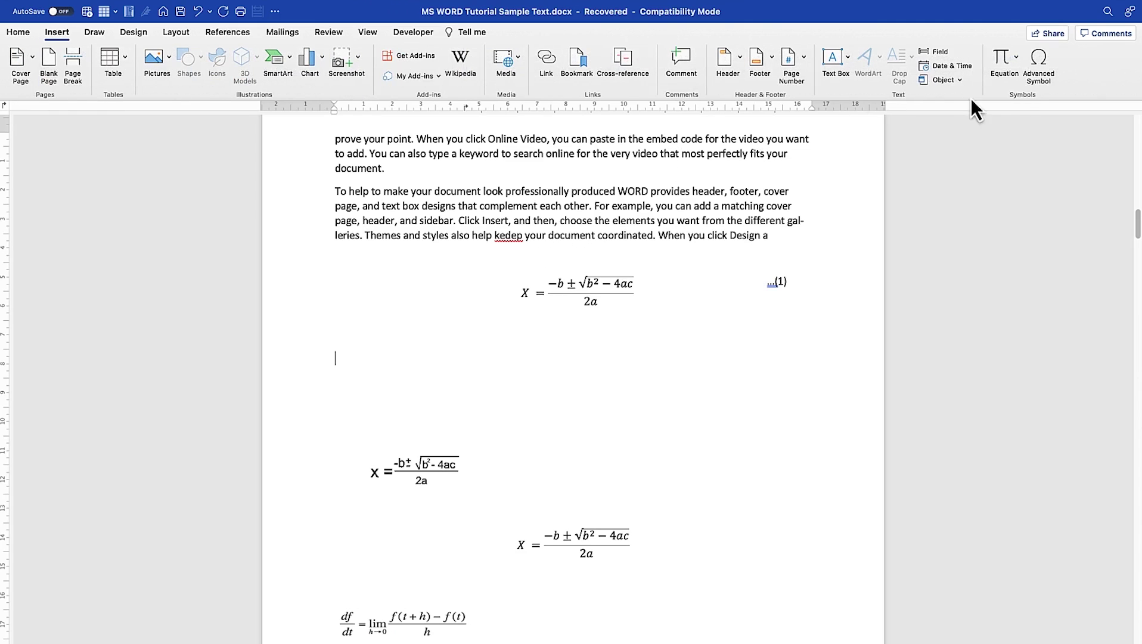
pyautogui.click(1019, 68)
pyautogui.scroll(-5, 1054, 375)
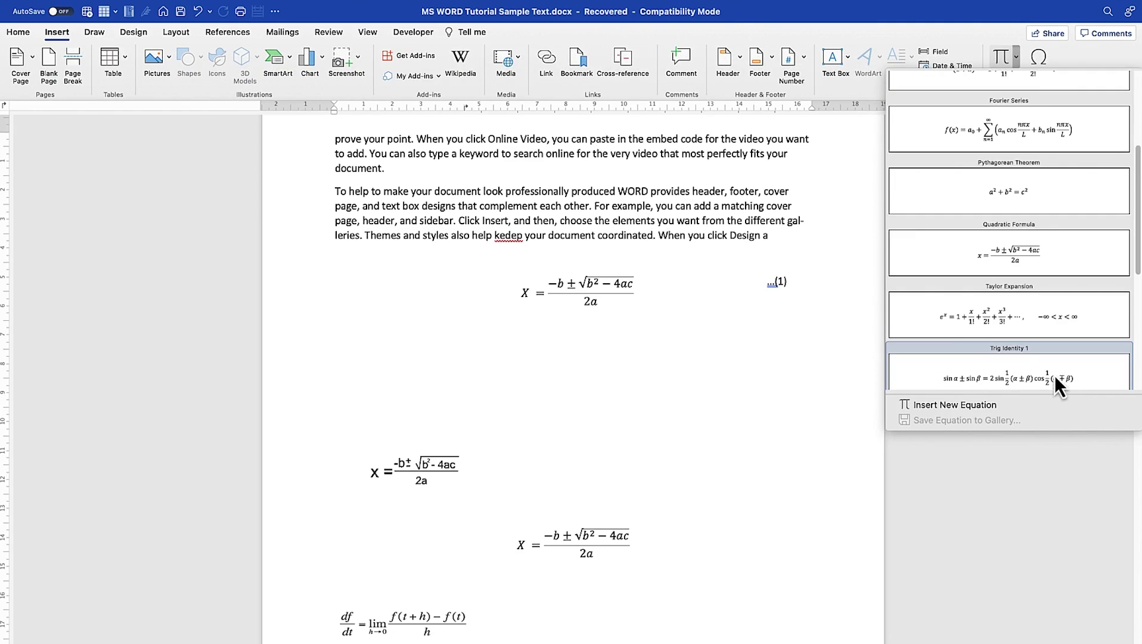
pyautogui.scroll(-3, 1046, 380)
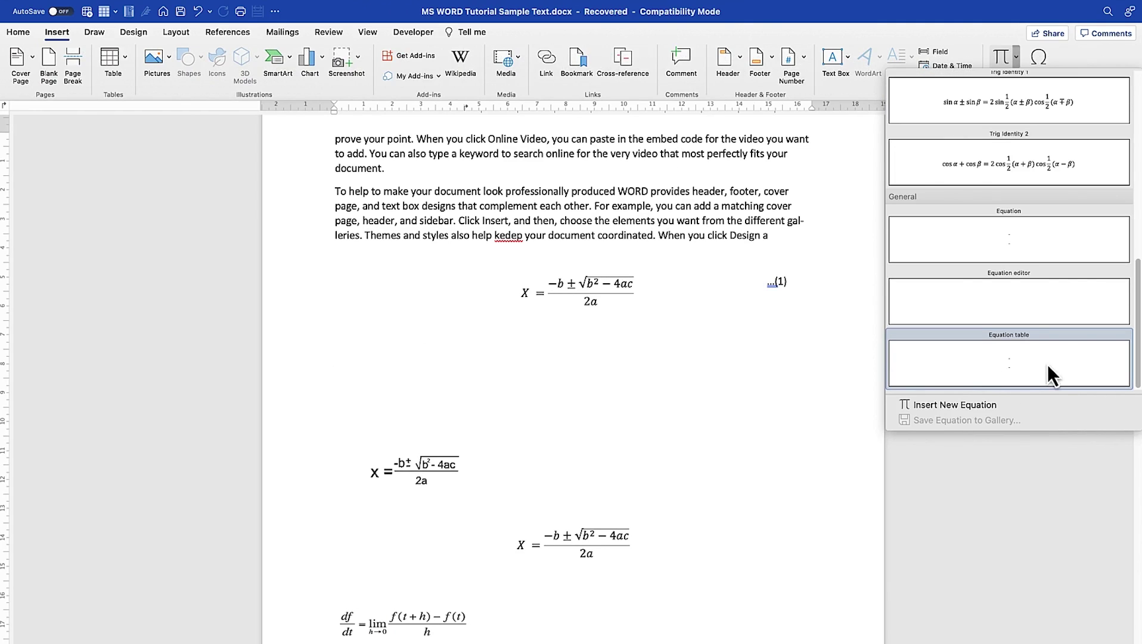
pyautogui.click(1009, 362)
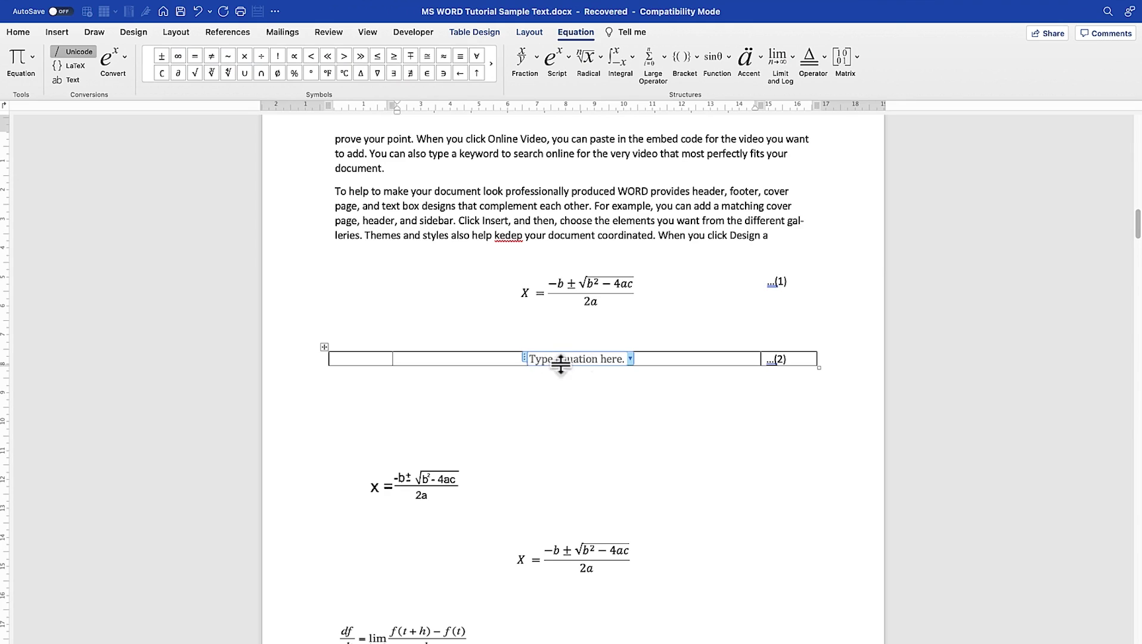
# Step: Fill the new table's equation placeholder with the built-in Expansion of a Sum equation
pyautogui.click(583, 360)
pyautogui.click(31, 58)
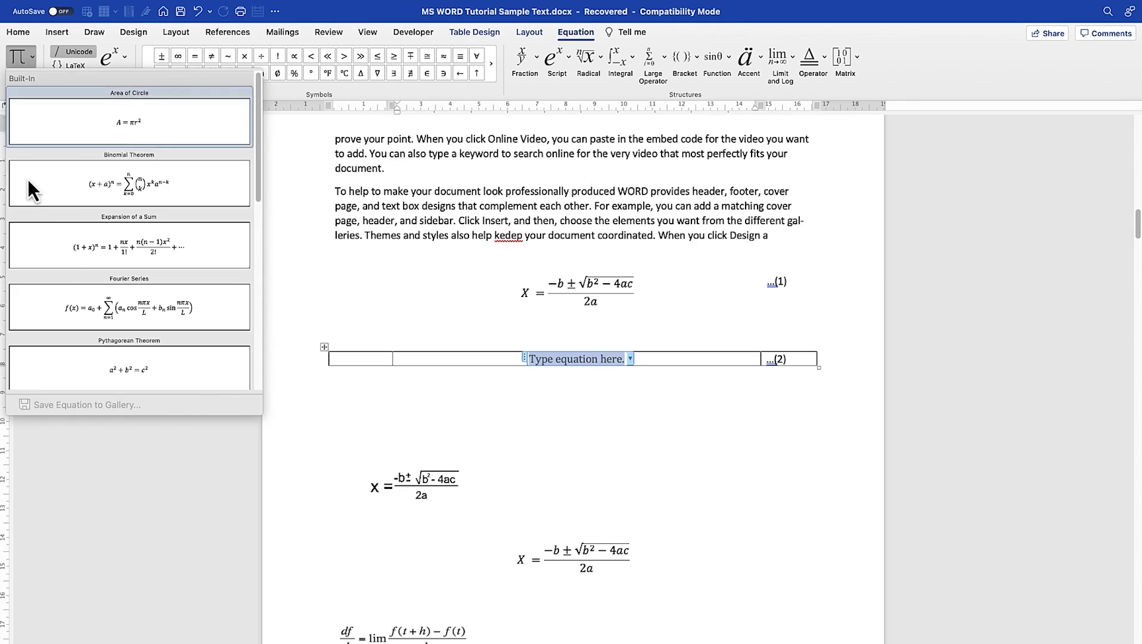
pyautogui.click(63, 260)
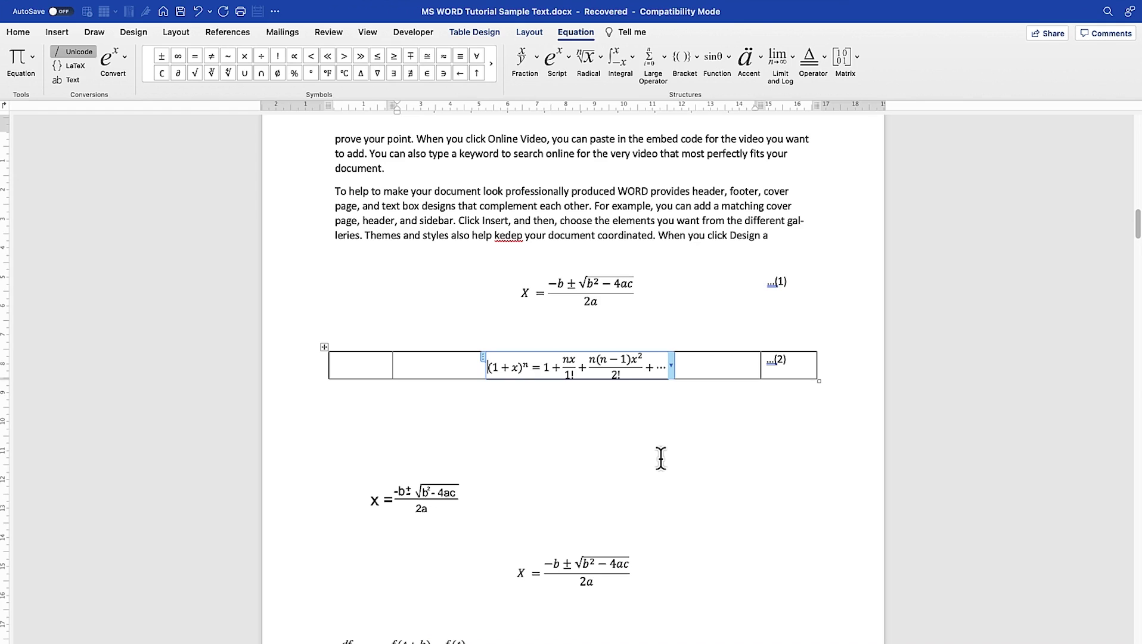
pyautogui.click(572, 450)
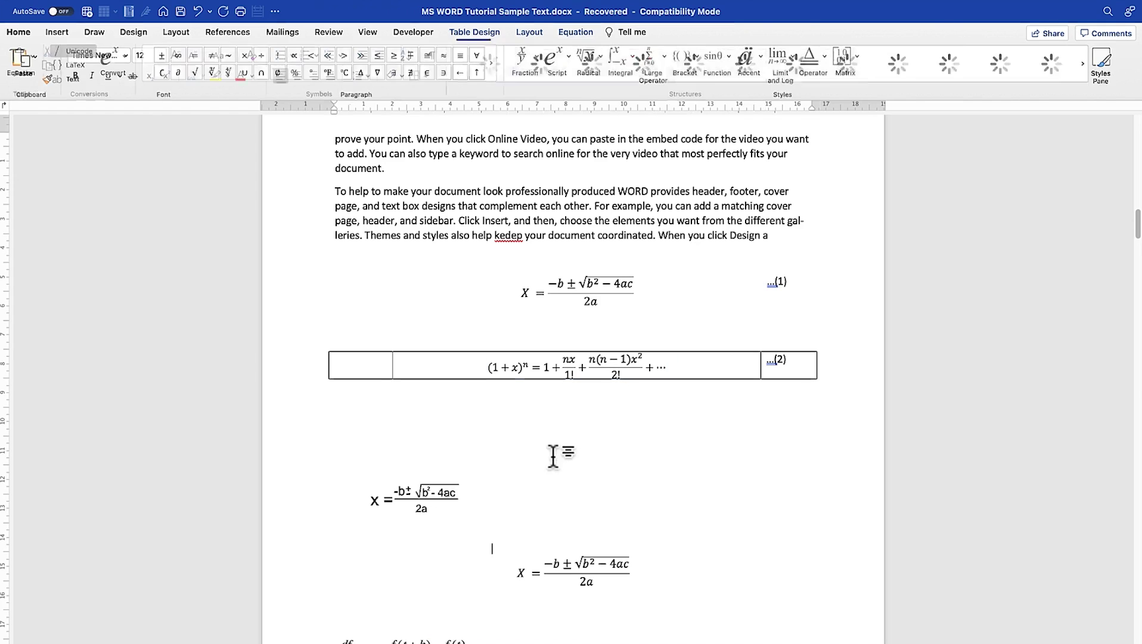
# Step: Remove all borders from the table holding the Expansion of a Sum equation by applying No Border
pyautogui.click(324, 347)
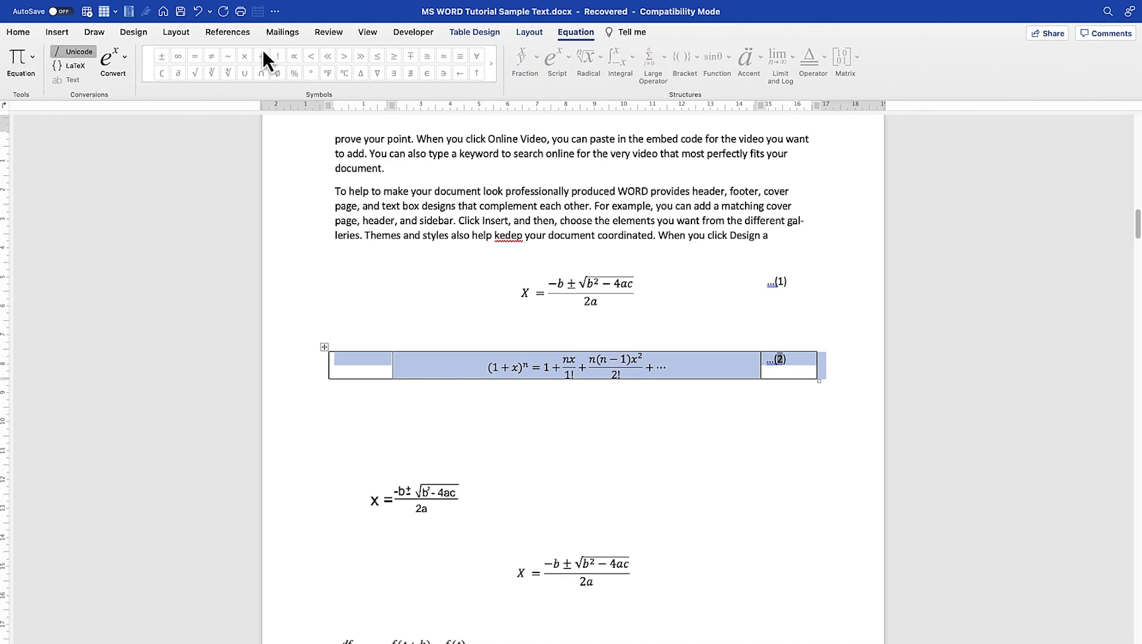
pyautogui.click(14, 32)
pyautogui.click(422, 77)
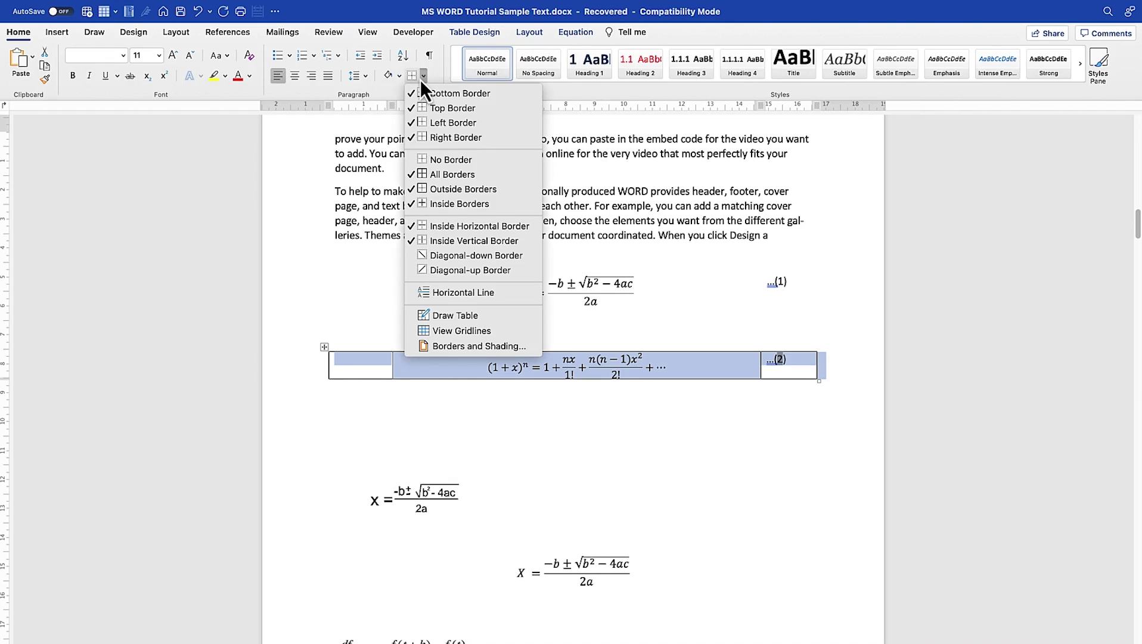
pyautogui.click(444, 159)
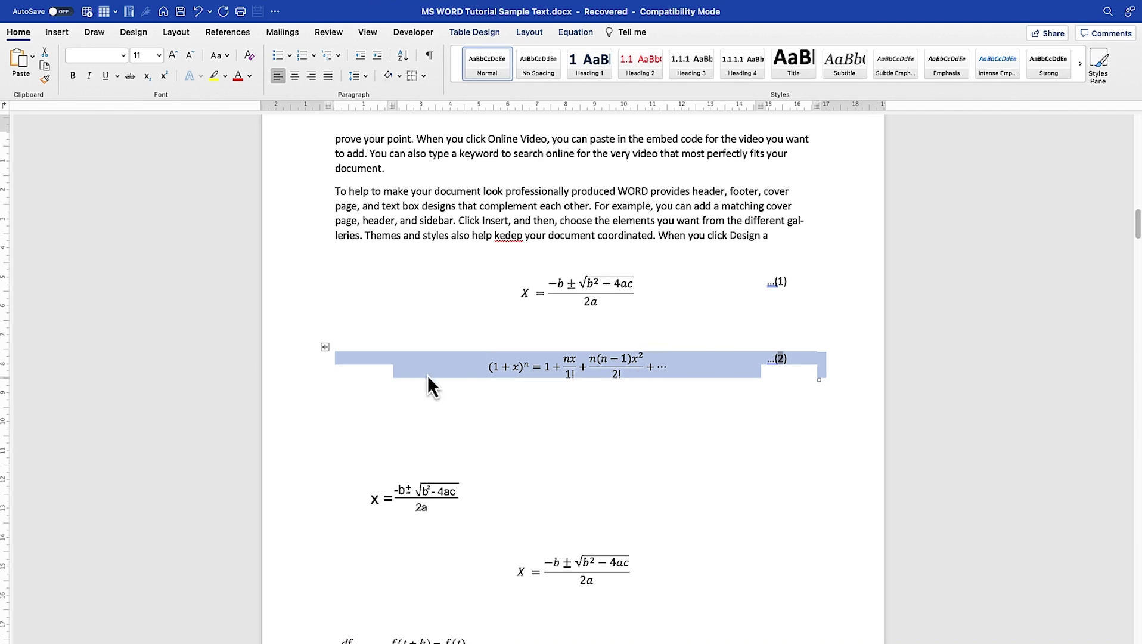
# Step: Insert the saved "Equation table" on the blank line below the second numbered equation and fill its placeholder with the built-in Fourier Series equation
pyautogui.click(649, 491)
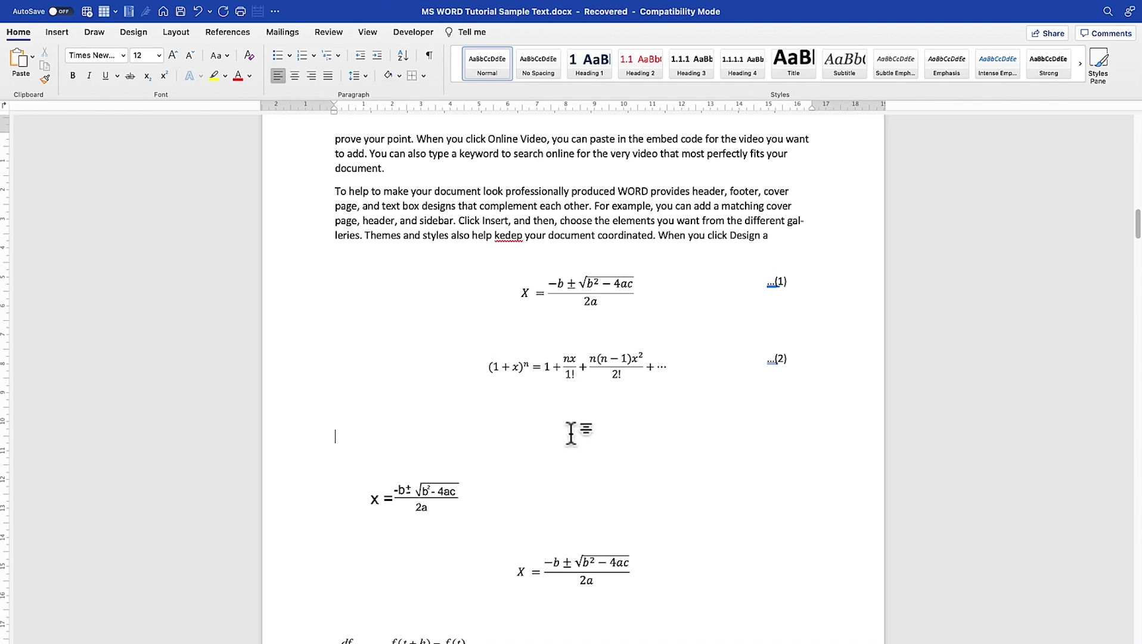
pyautogui.click(57, 32)
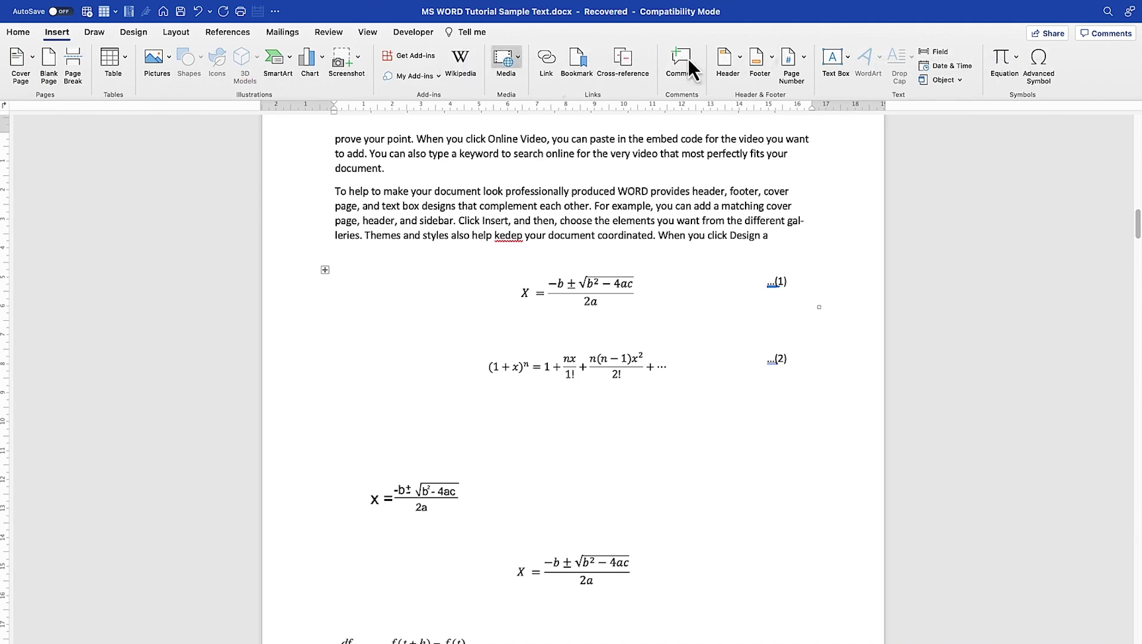
pyautogui.click(1018, 58)
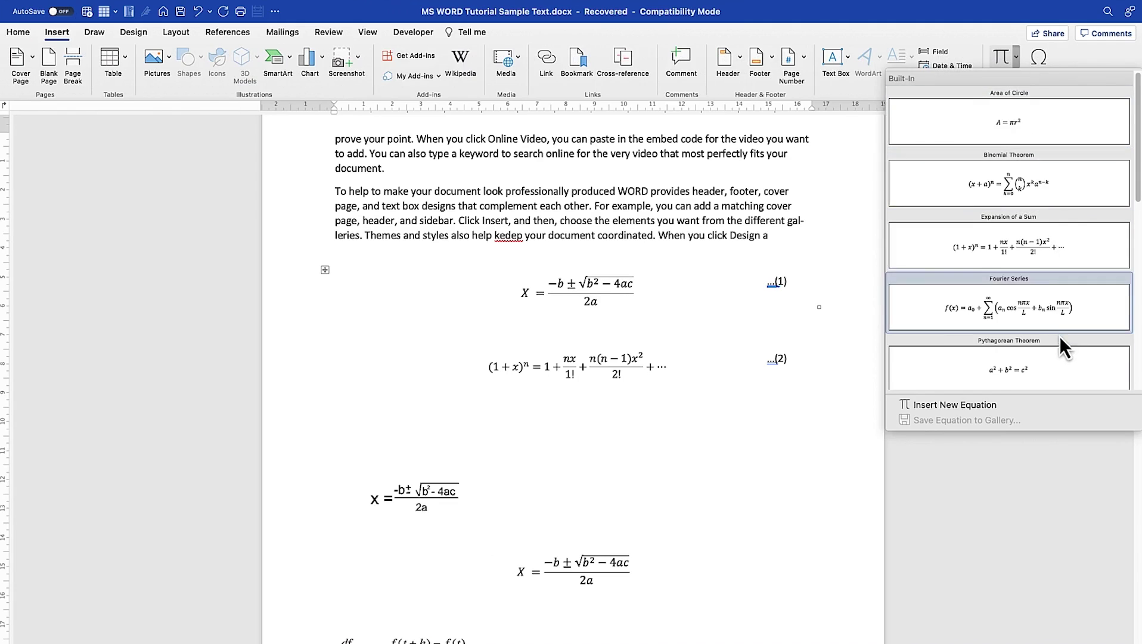
pyautogui.scroll(-5, 1056, 336)
pyautogui.click(1017, 360)
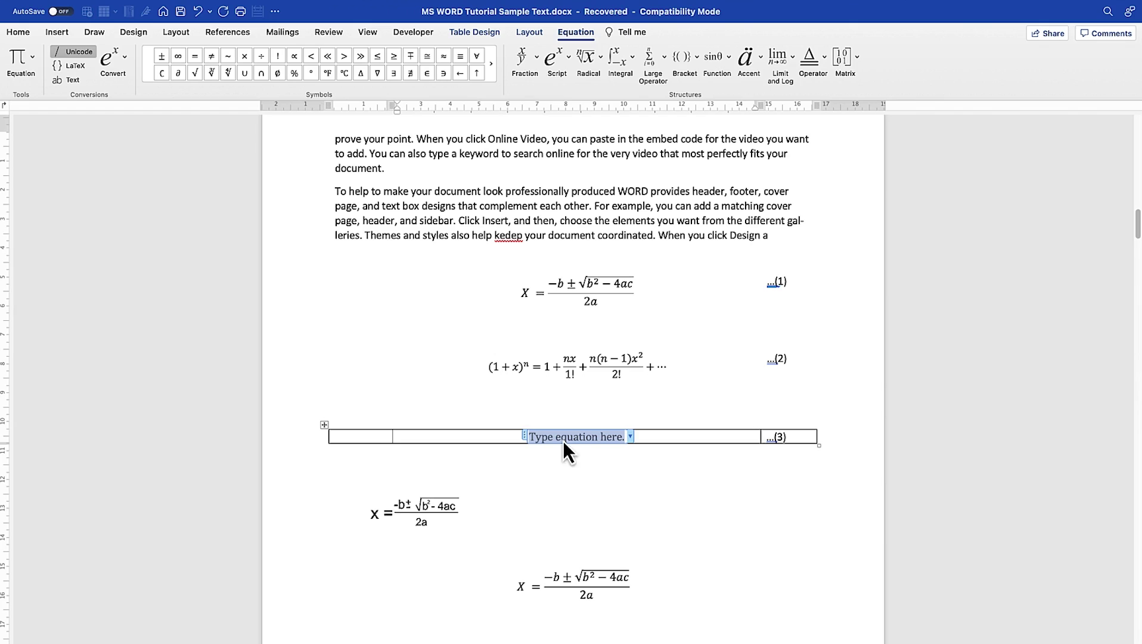
pyautogui.click(34, 62)
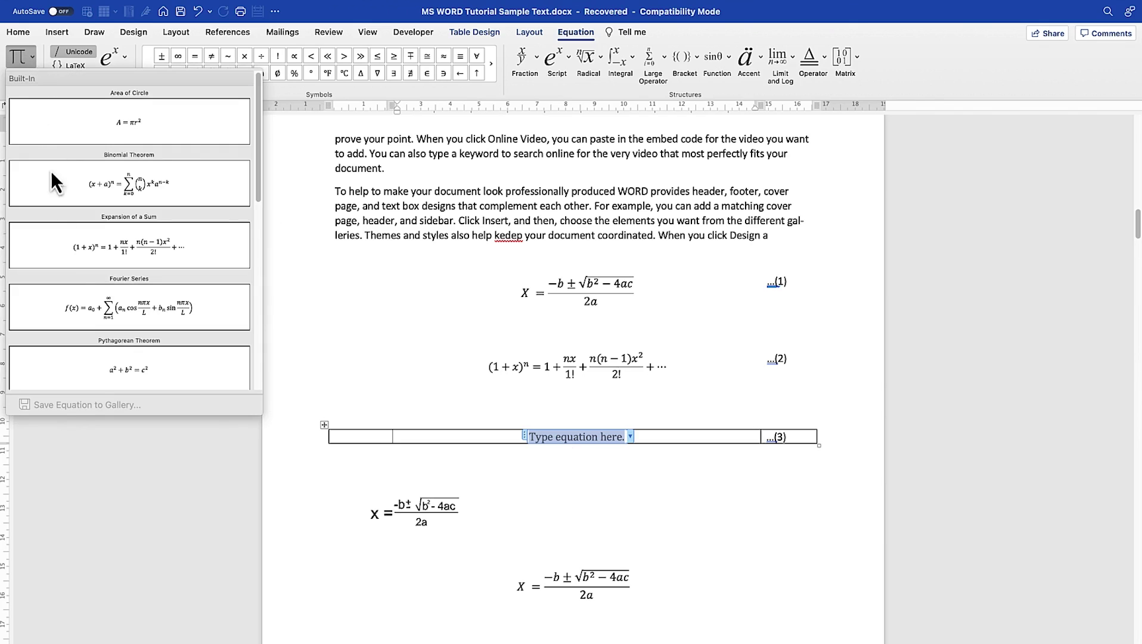
pyautogui.click(92, 323)
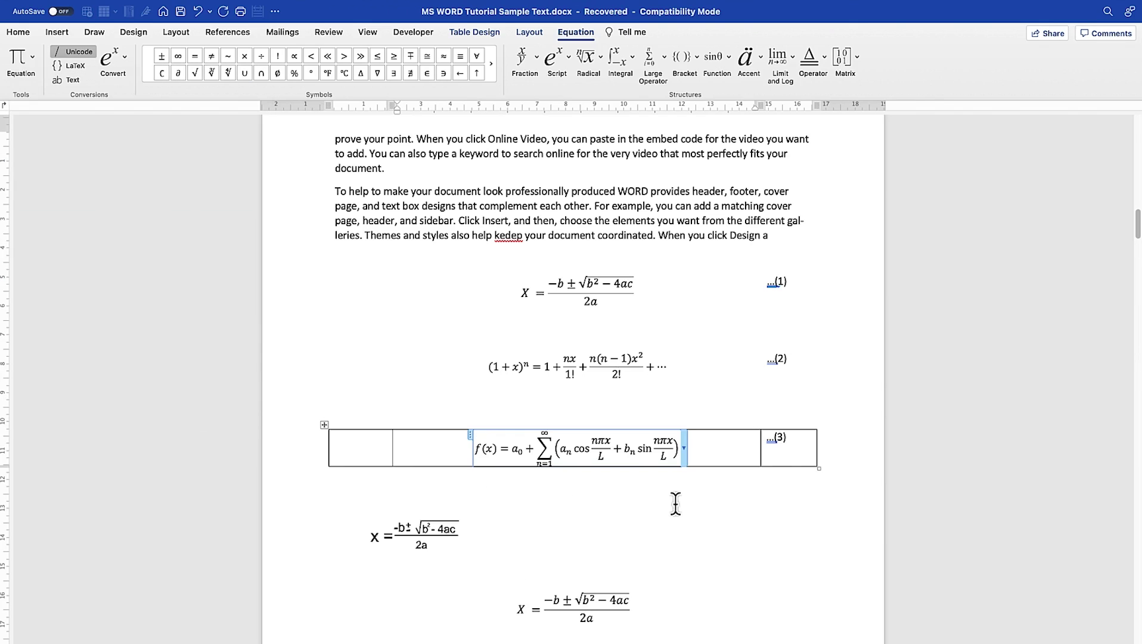
# Step: Apply No Border to the whole table that contains the Fourier Series equation
pyautogui.click(325, 426)
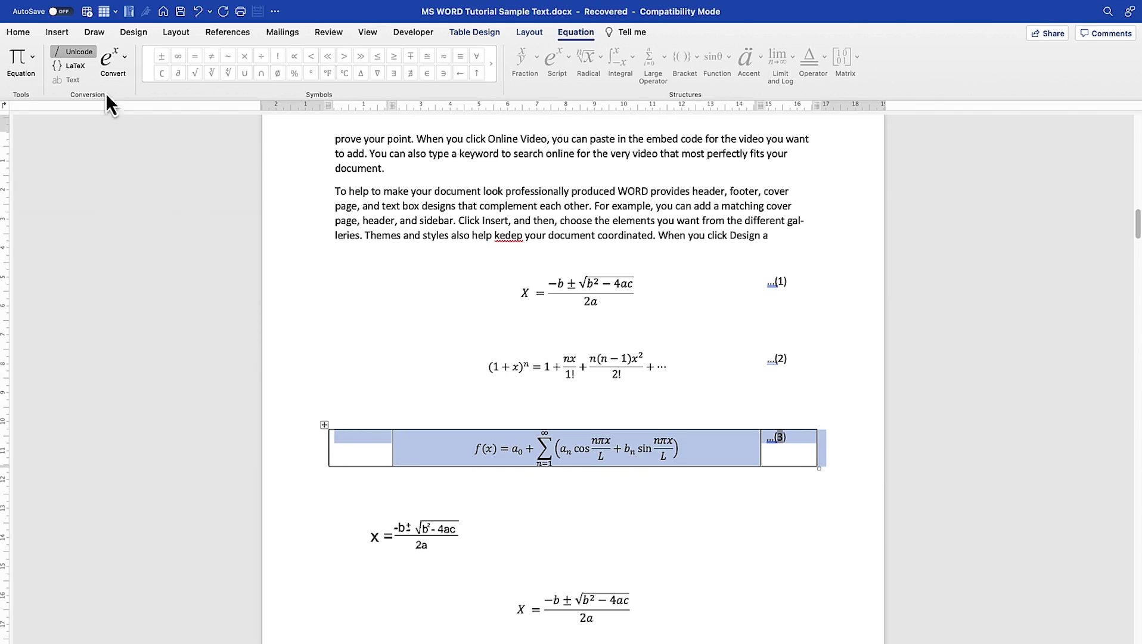
pyautogui.click(16, 31)
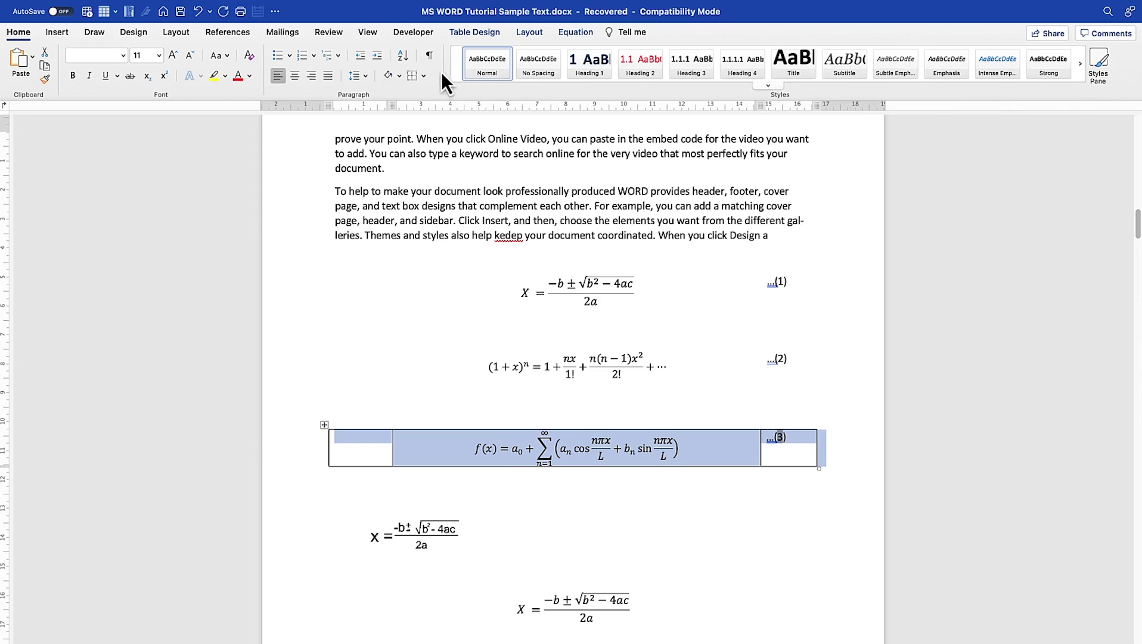
pyautogui.click(413, 75)
pyautogui.click(619, 506)
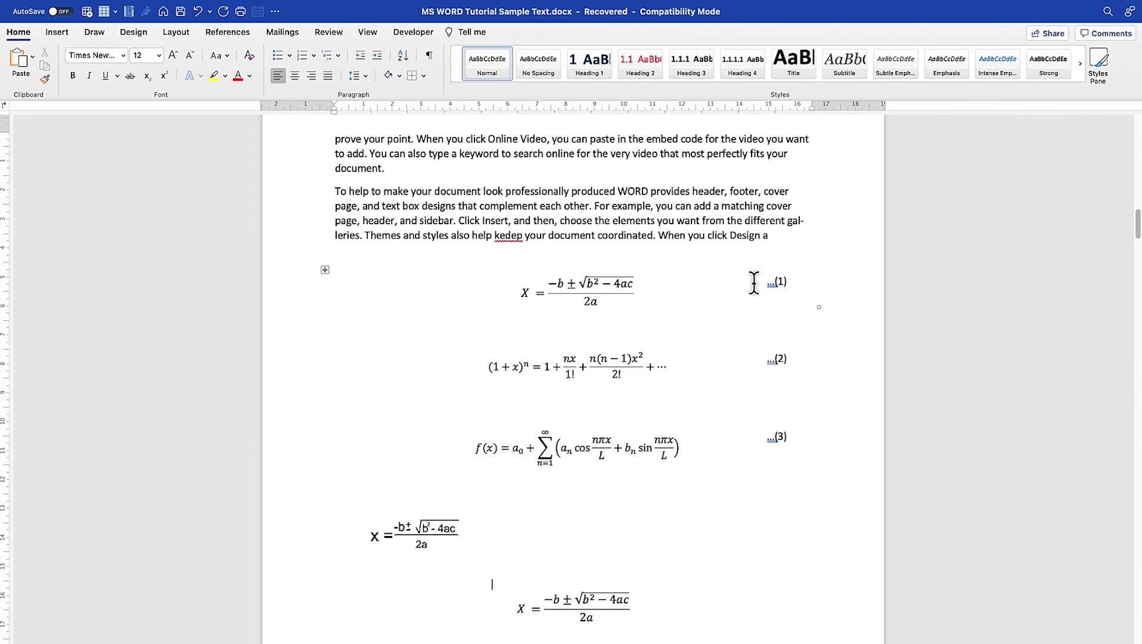
# Step: Add two blank lines after the paragraph ending "When you click Design a", above the first numbered equation
pyautogui.click(797, 244)
pyautogui.press('Return')
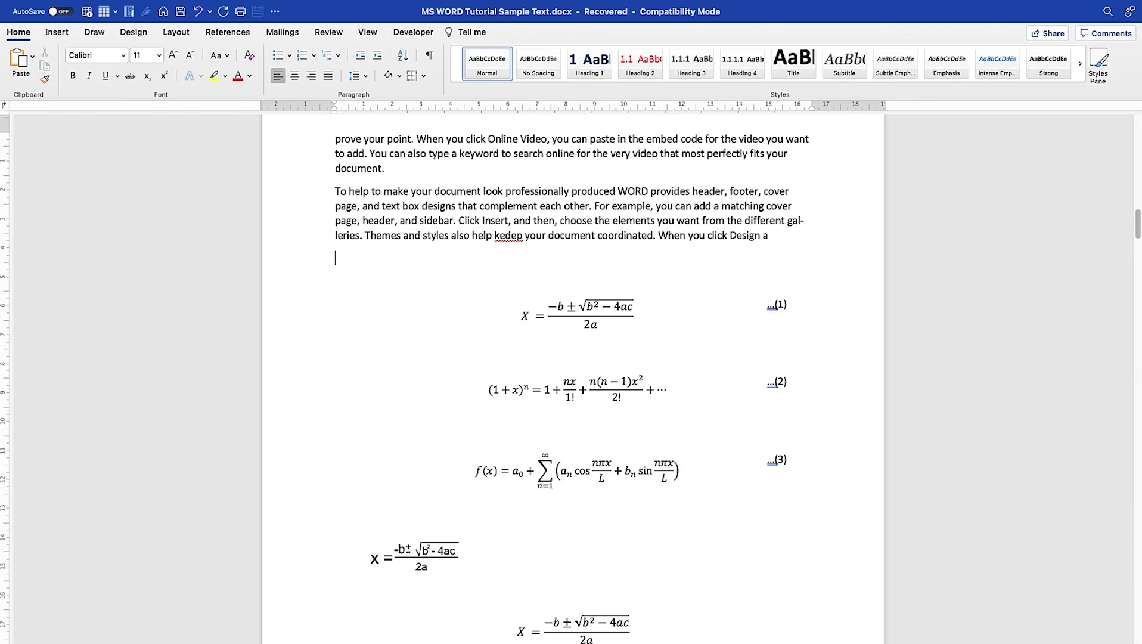
pyautogui.press('Return')
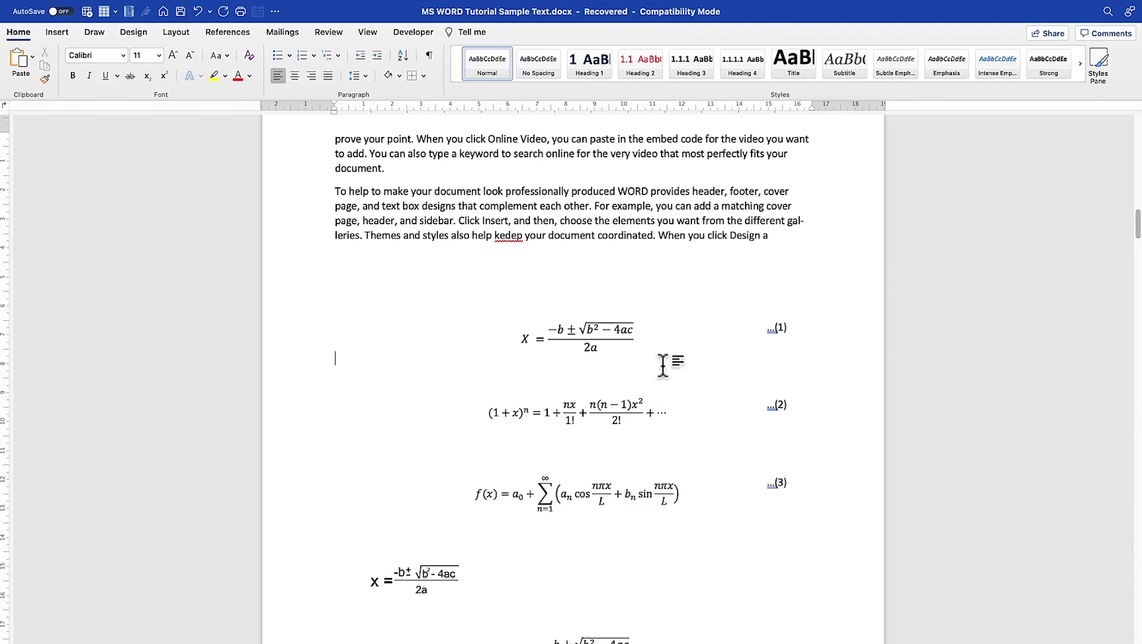
# Step: Insert the saved "Equation table" from the equation gallery on the blank line directly below the paragraph, above the numbered quadratic formula
pyautogui.click(612, 263)
pyautogui.click(51, 34)
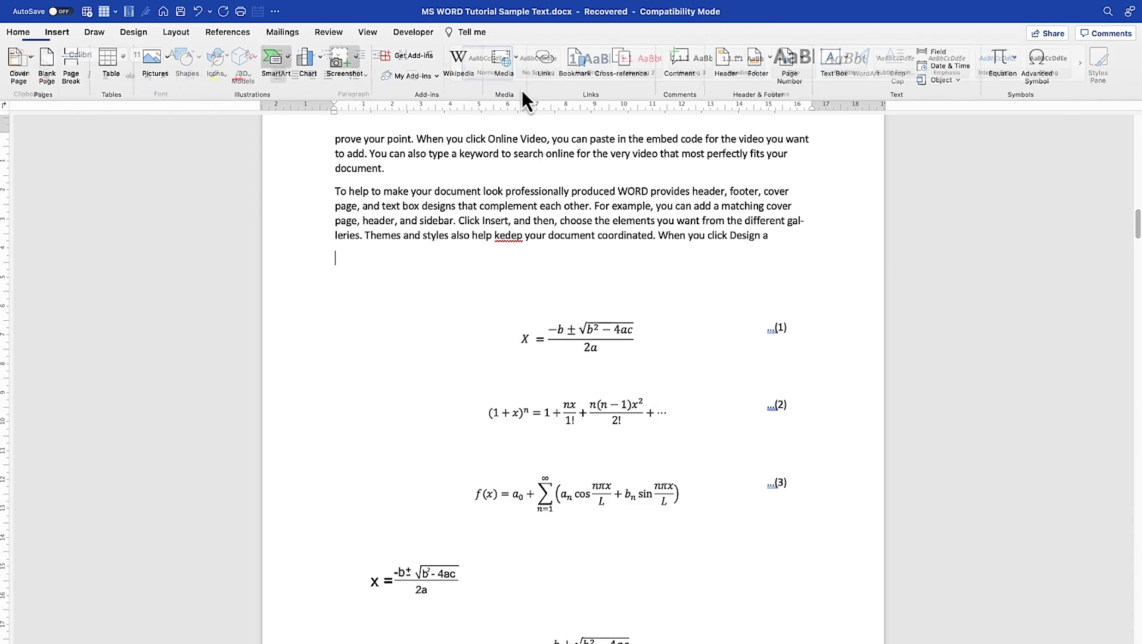
pyautogui.click(1018, 57)
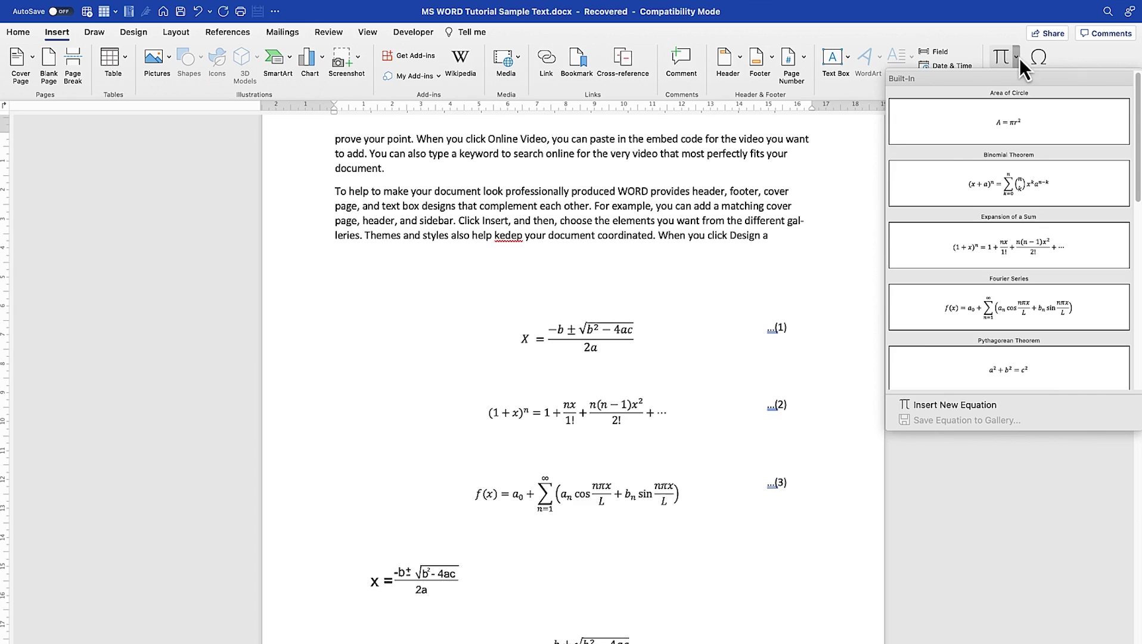
pyautogui.scroll(-8, 1013, 346)
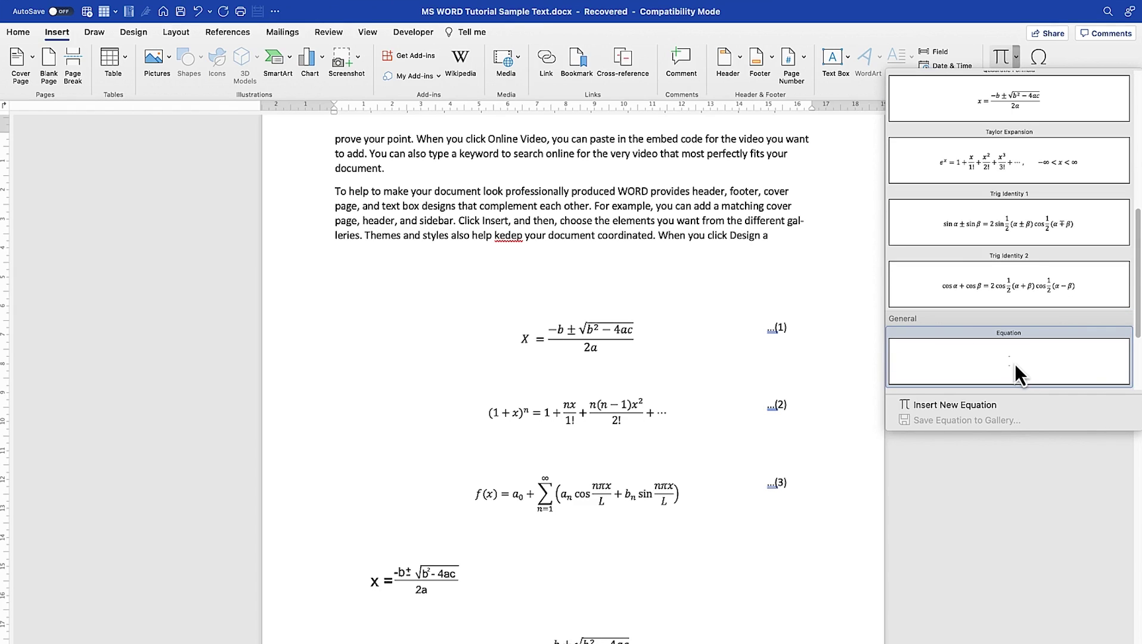
pyautogui.scroll(-2, 1013, 363)
pyautogui.click(1015, 364)
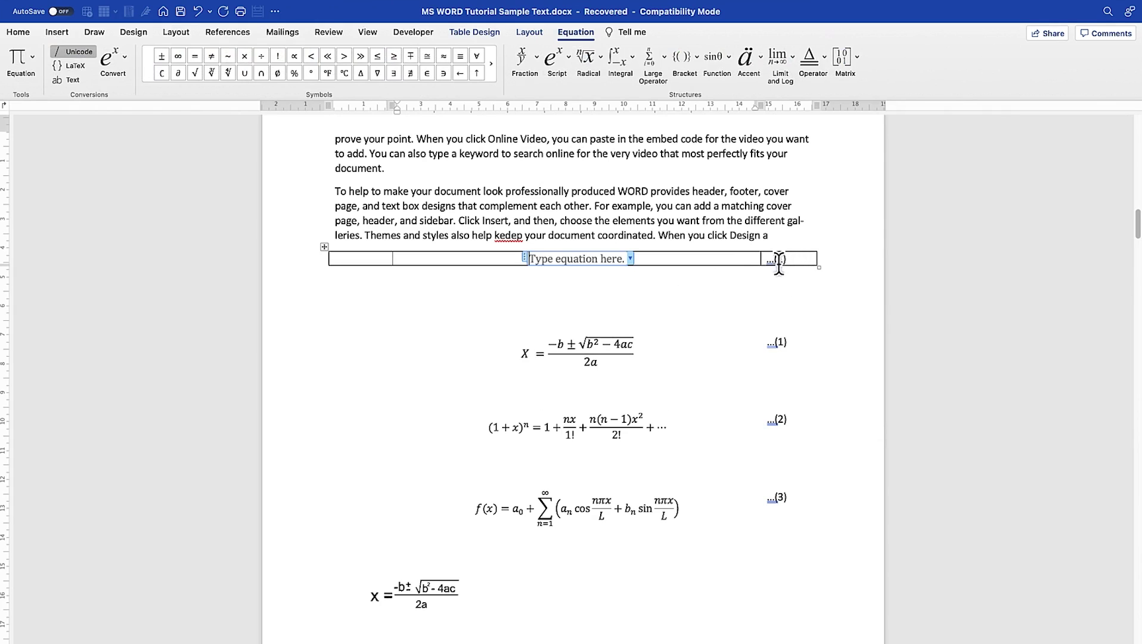
# Step: Fill the new top table's equation placeholder with the built-in Trig Identity 1 equation
pyautogui.click(583, 261)
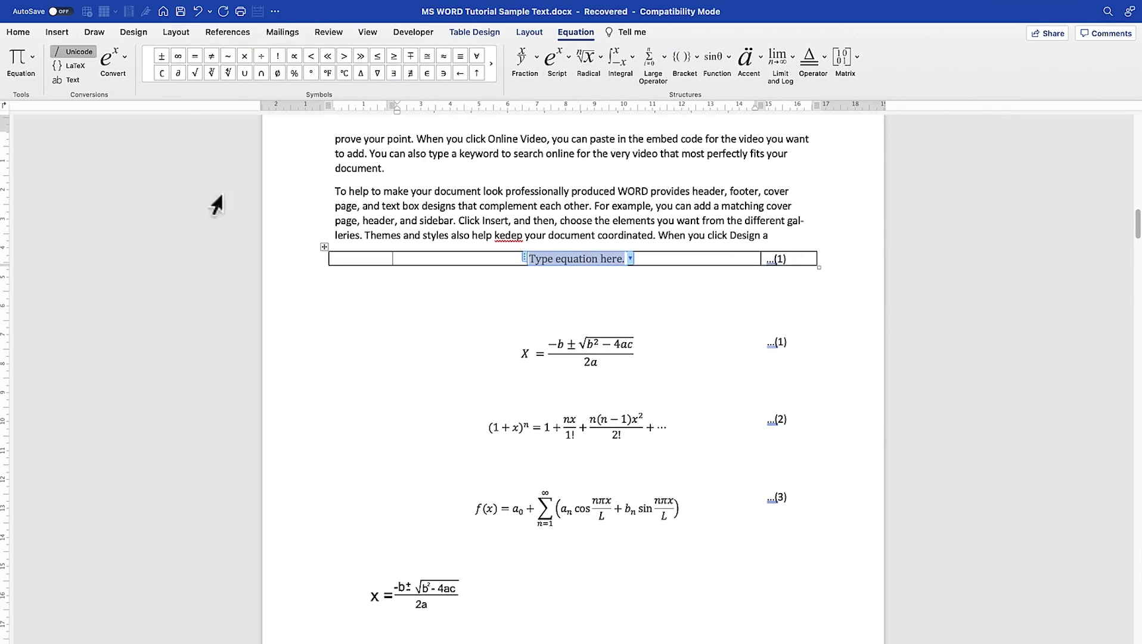
pyautogui.click(34, 56)
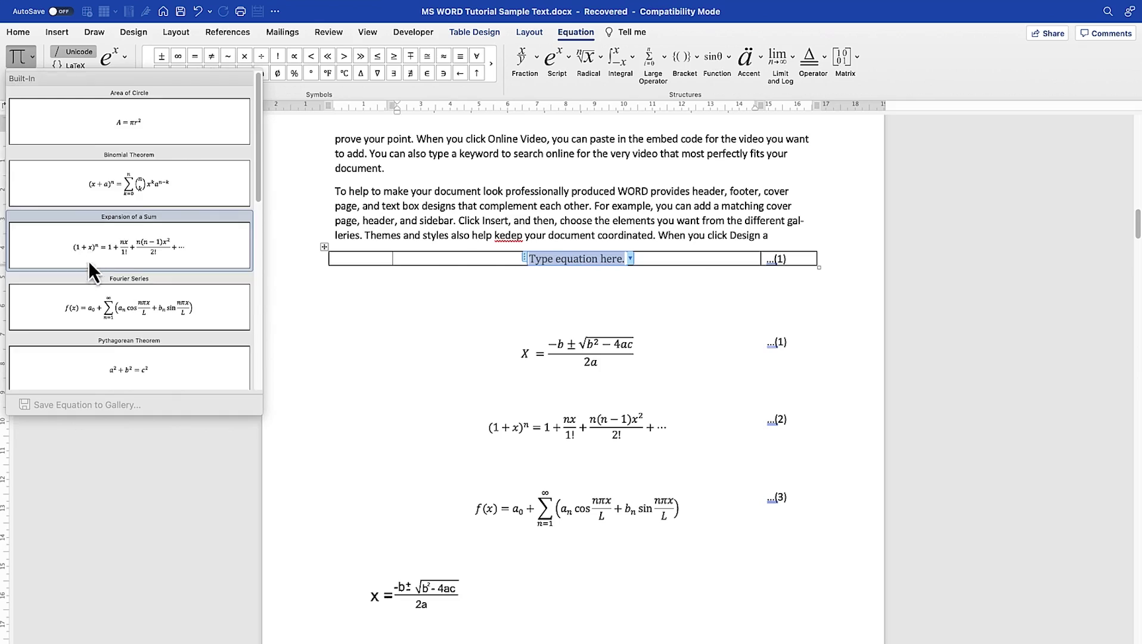
pyautogui.scroll(-5, 90, 286)
pyautogui.click(90, 310)
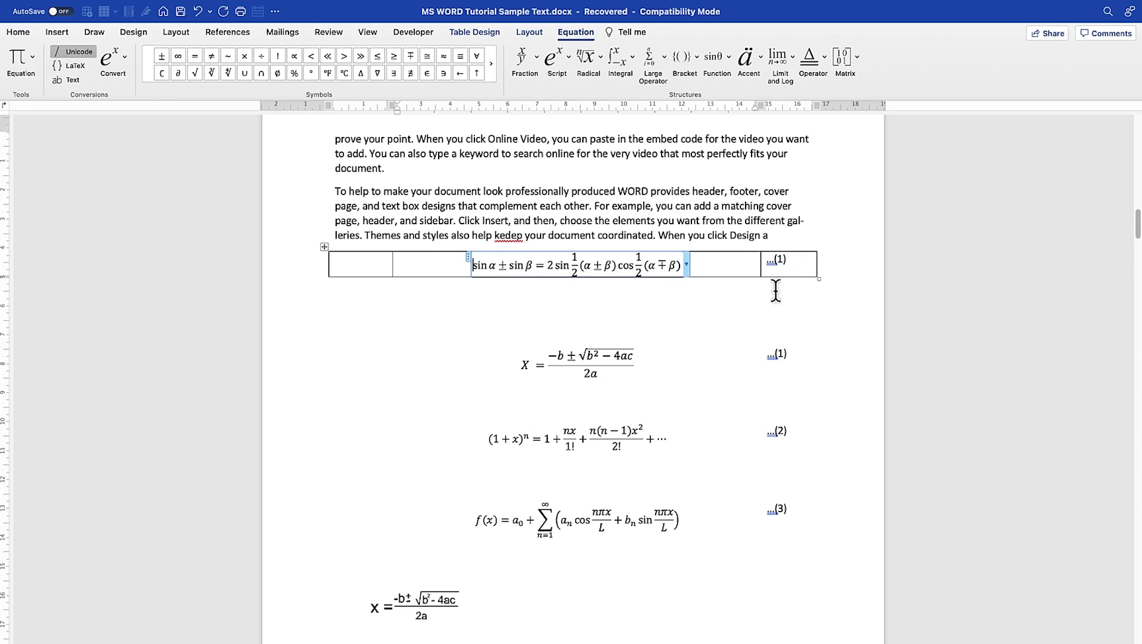
# Step: Select all four equation tables together and update their fields to renumber the equations in order
pyautogui.click(794, 242)
pyautogui.moveTo(804, 545); pyautogui.dragTo(405, 292)
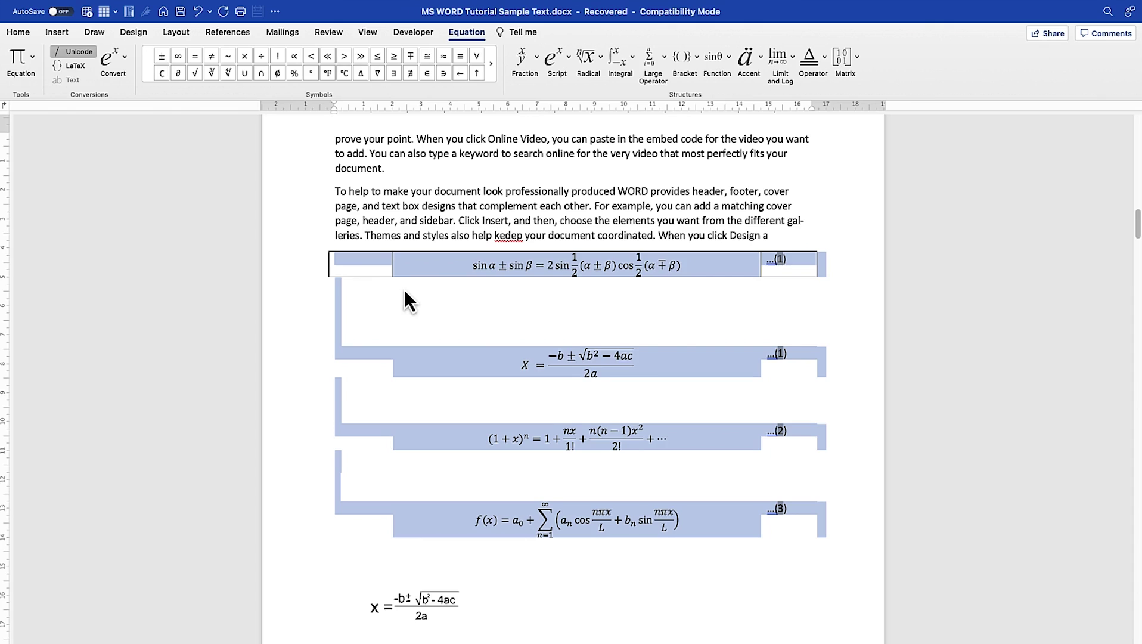
pyautogui.rightClick(502, 257)
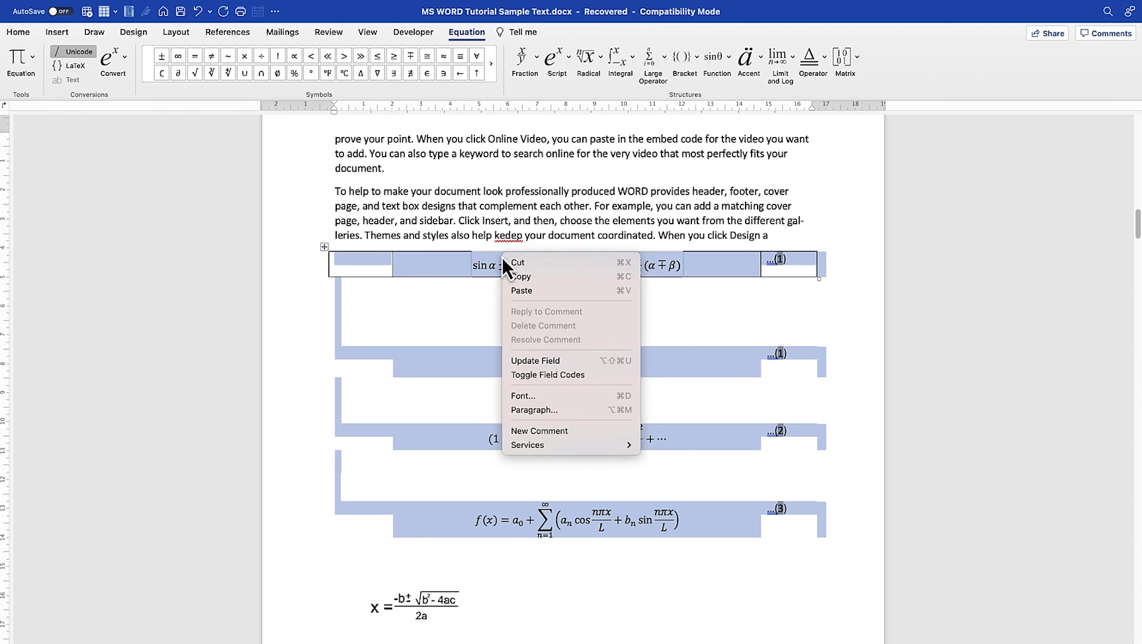
pyautogui.click(544, 366)
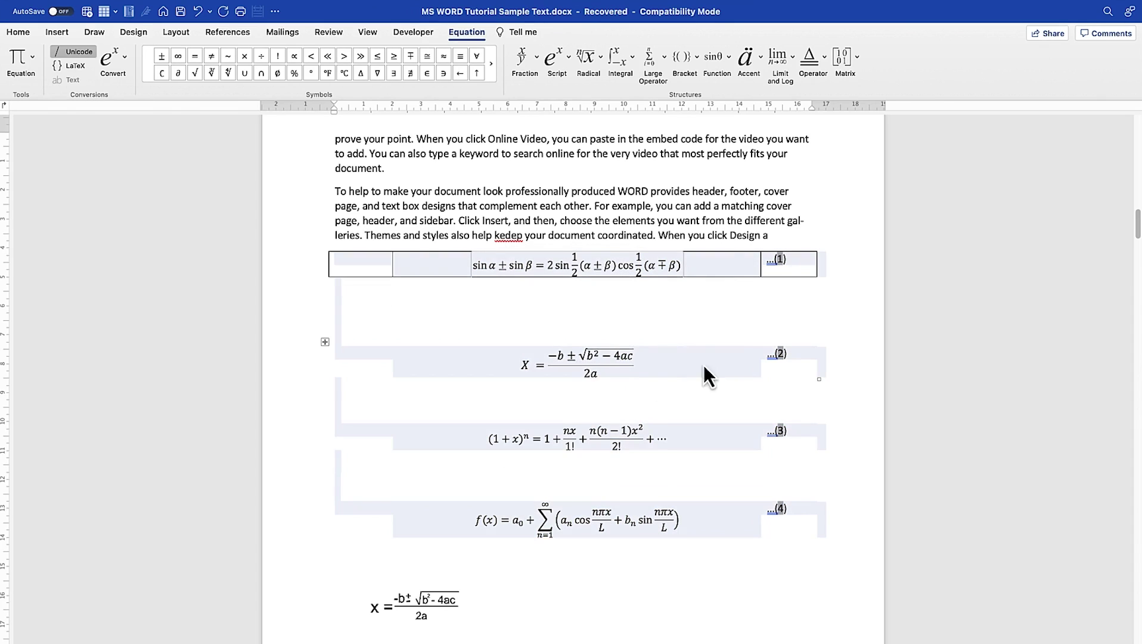
pyautogui.moveTo(790, 296); pyautogui.dragTo(794, 518)
pyautogui.click(692, 563)
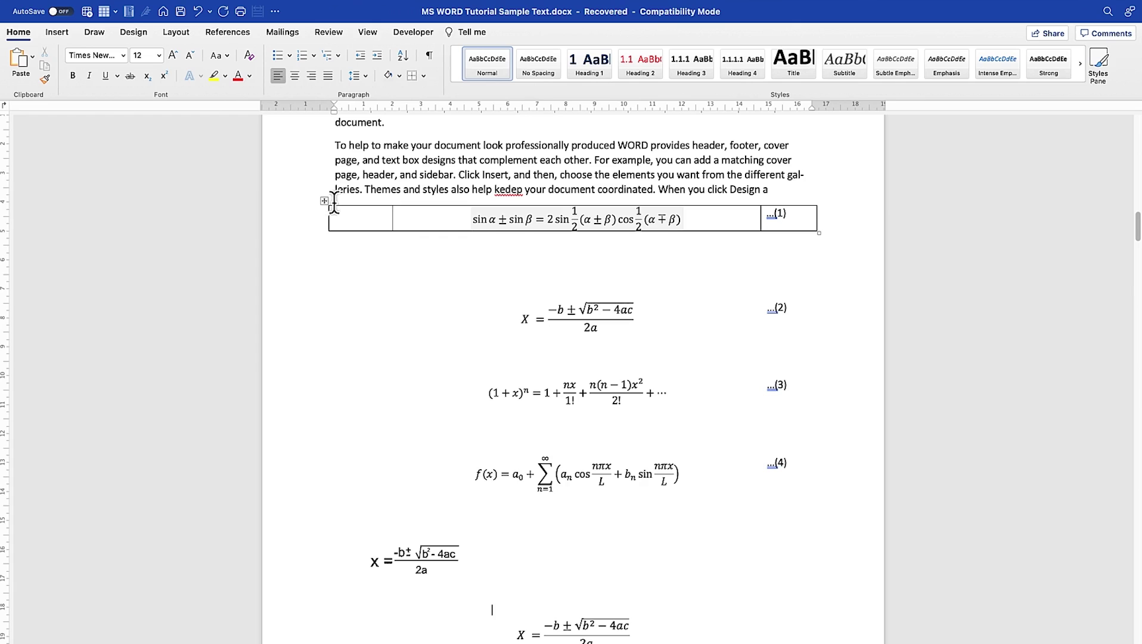
# Step: Remove all borders from the table containing the Trig Identity 1 equation
pyautogui.click(323, 201)
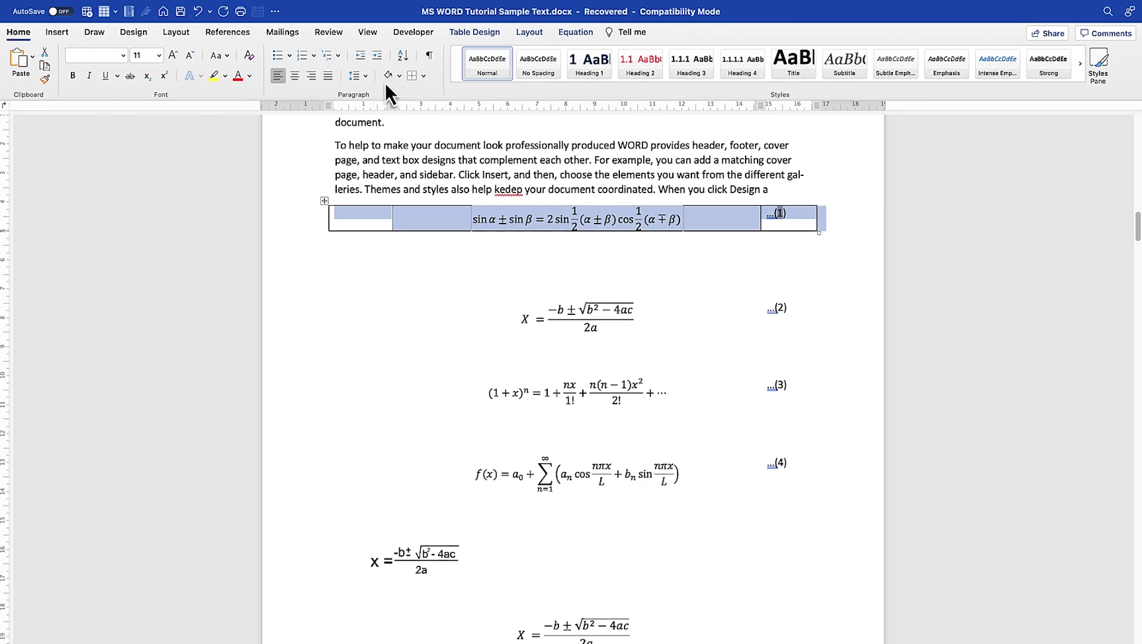
pyautogui.click(410, 77)
pyautogui.click(503, 296)
pyautogui.scroll(-1, 573, 343)
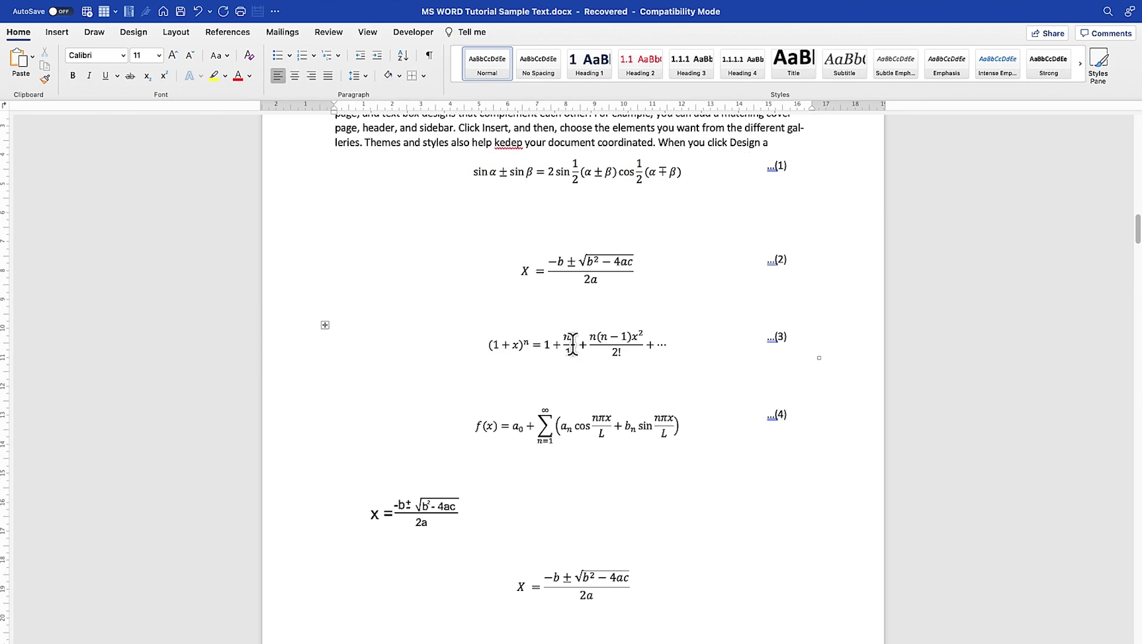